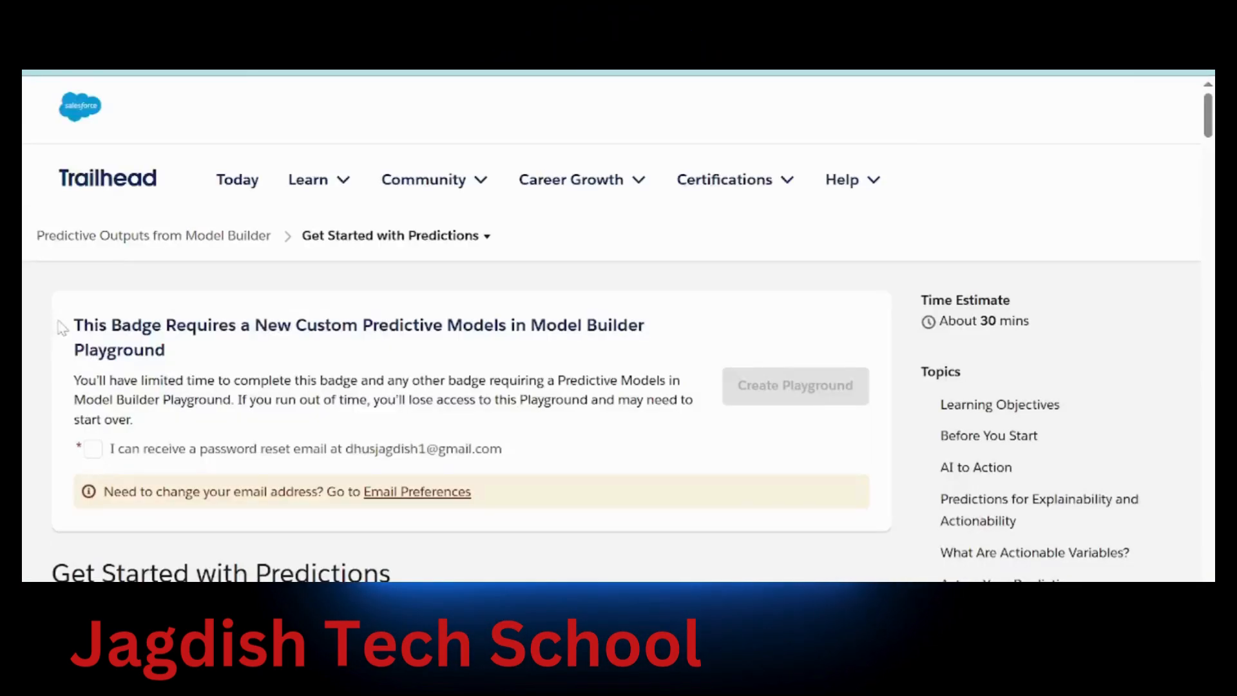
# Opt in to the password reset email and create the Model Builder playground
pyautogui.moveTo(72, 325); pyautogui.dragTo(241, 350)
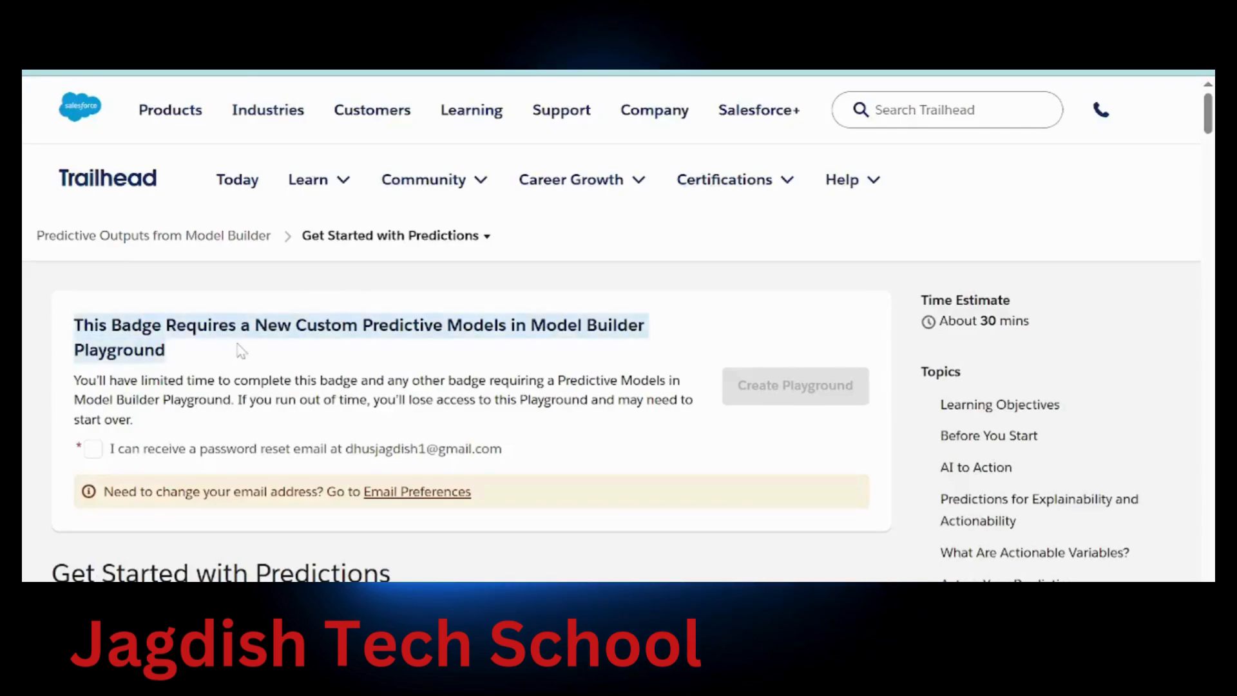
pyautogui.click(94, 449)
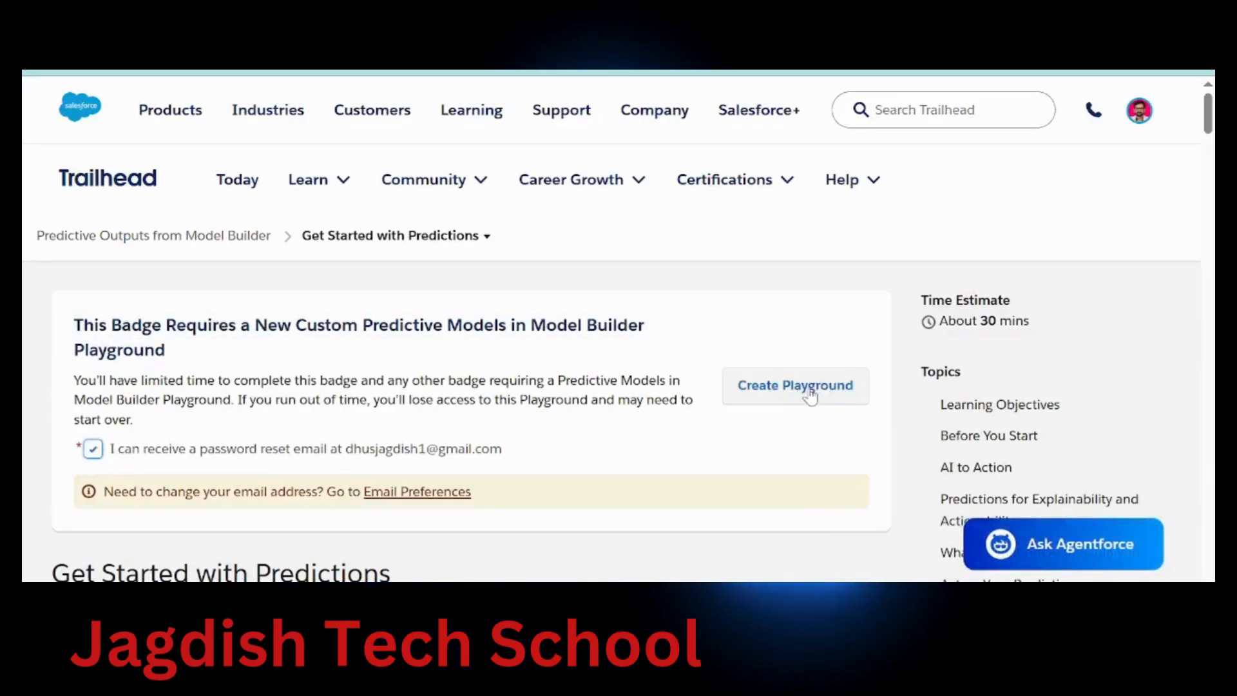
pyautogui.click(810, 395)
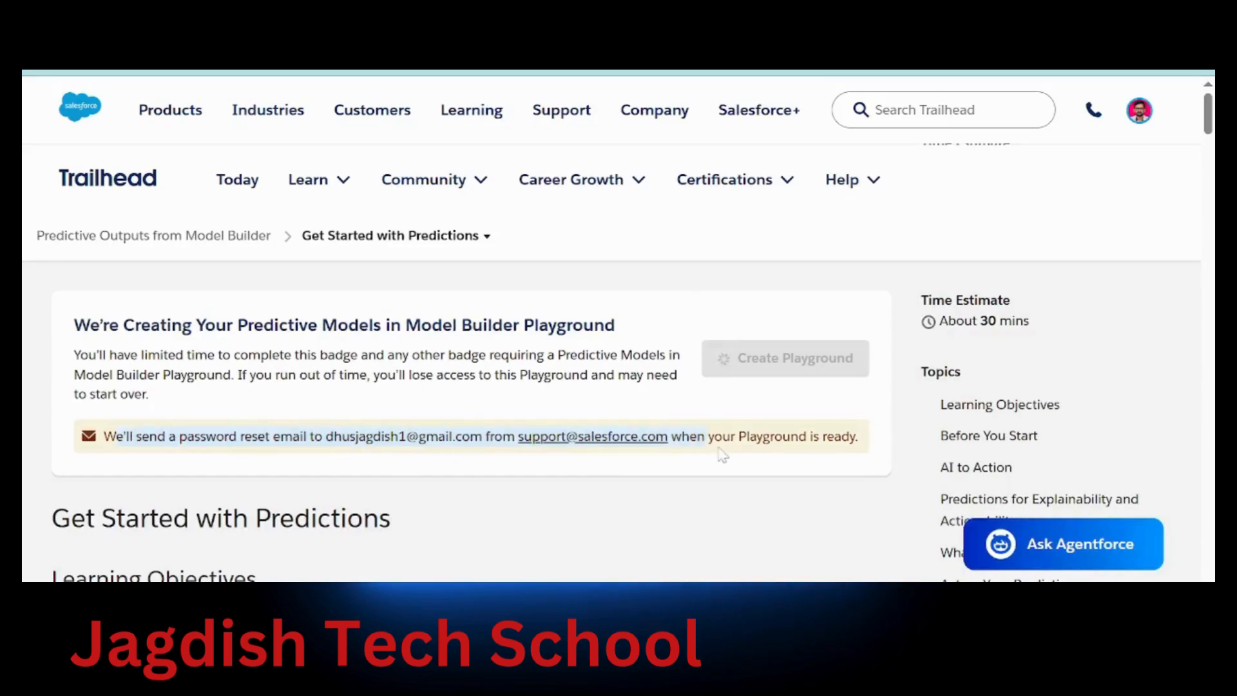
pyautogui.moveTo(722, 456); pyautogui.dragTo(799, 455)
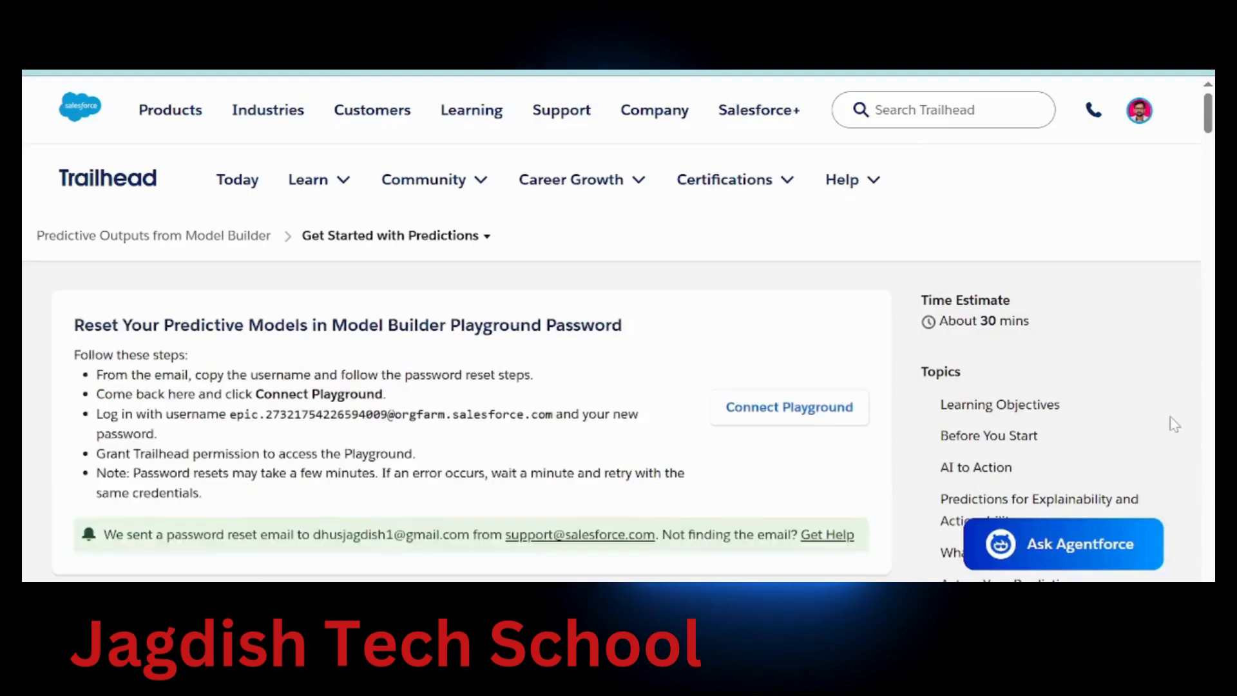
pyautogui.moveTo(75, 325); pyautogui.dragTo(583, 325)
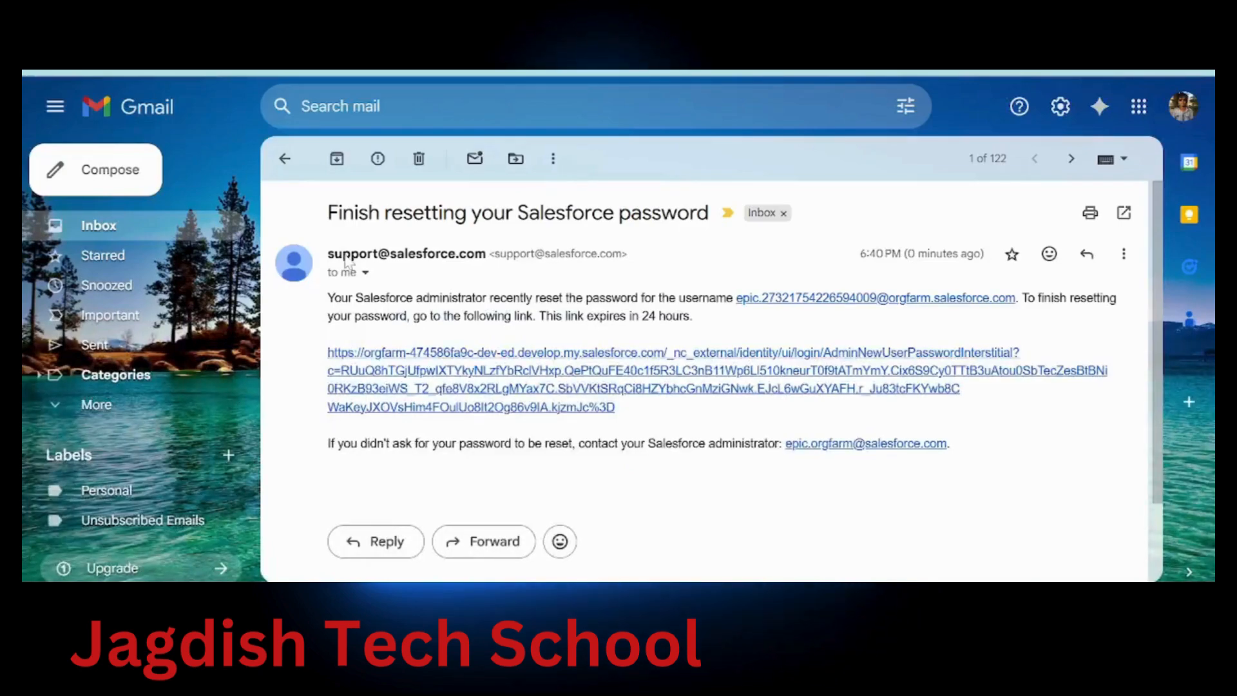
# Follow the reset link in the 'Finish resetting your Salesforce password' email
pyautogui.moveTo(328, 214); pyautogui.dragTo(709, 214)
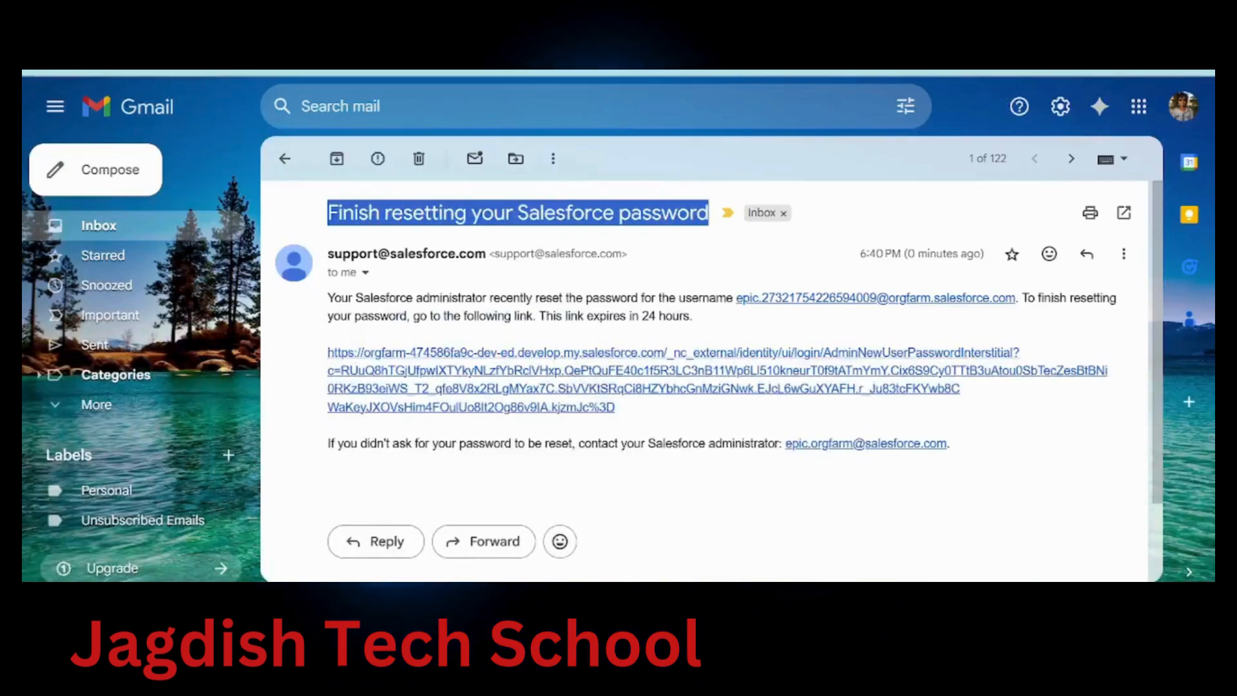
pyautogui.click(623, 372)
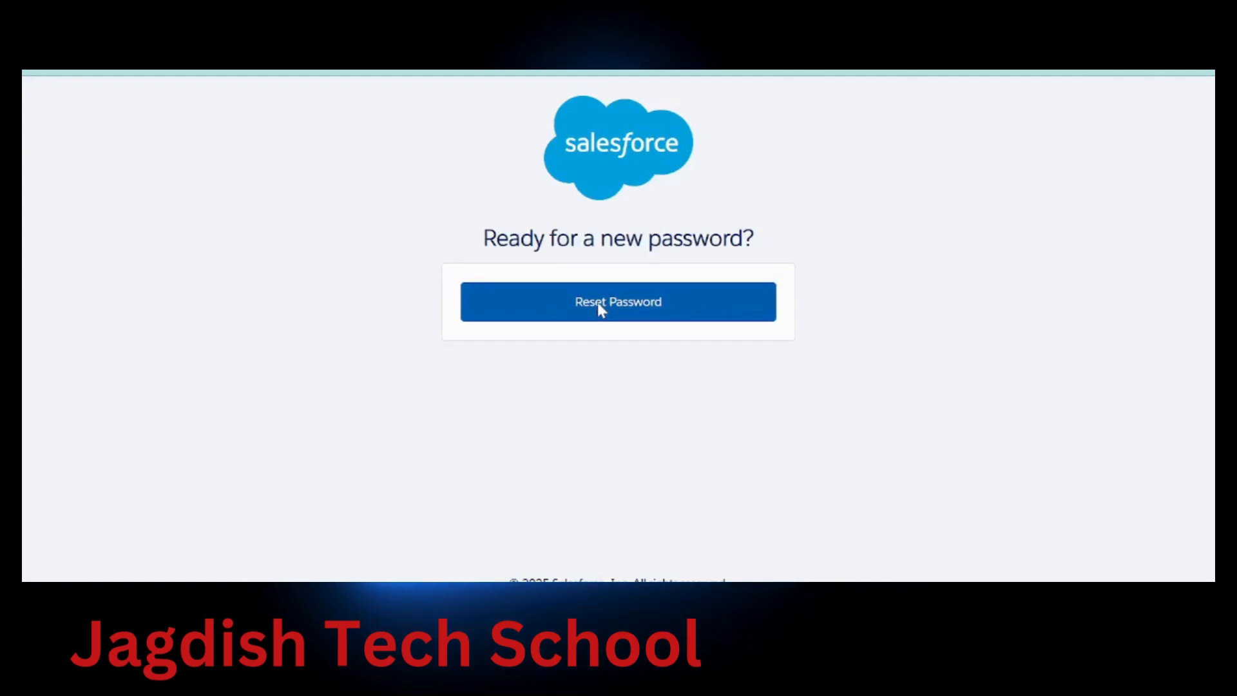
# Set and confirm a new playground password, answer the city-of-birth security question, and submit
pyautogui.click(598, 303)
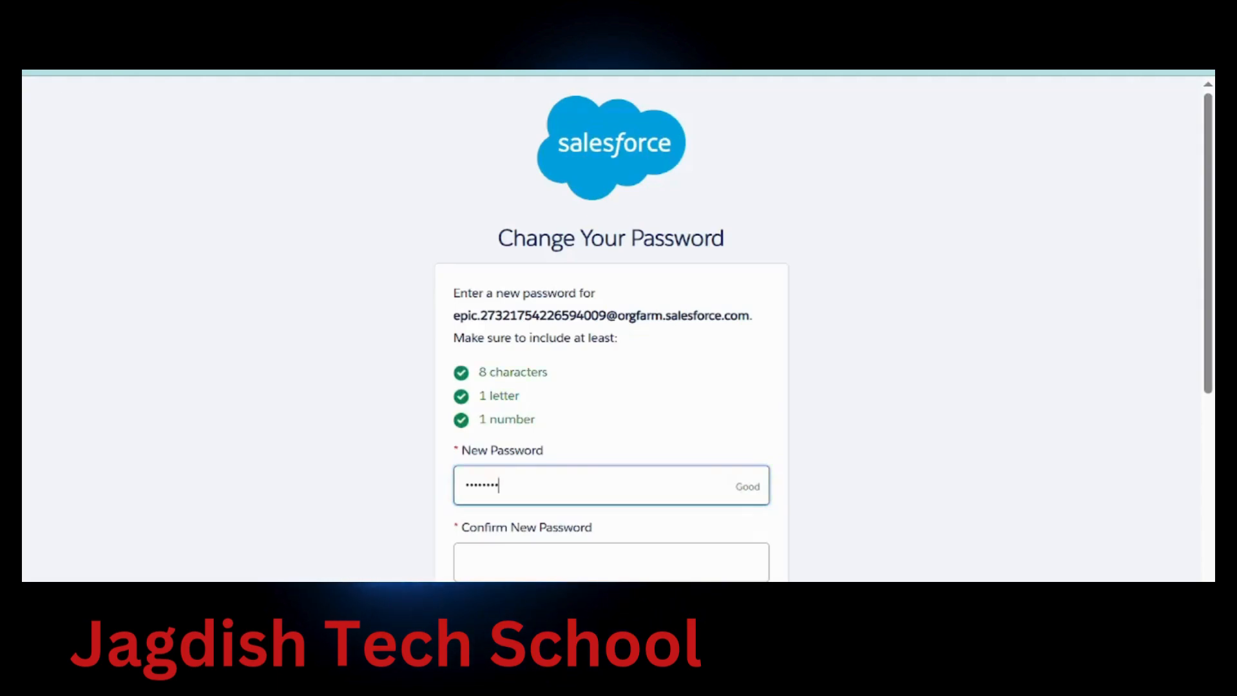
pyautogui.click(531, 559)
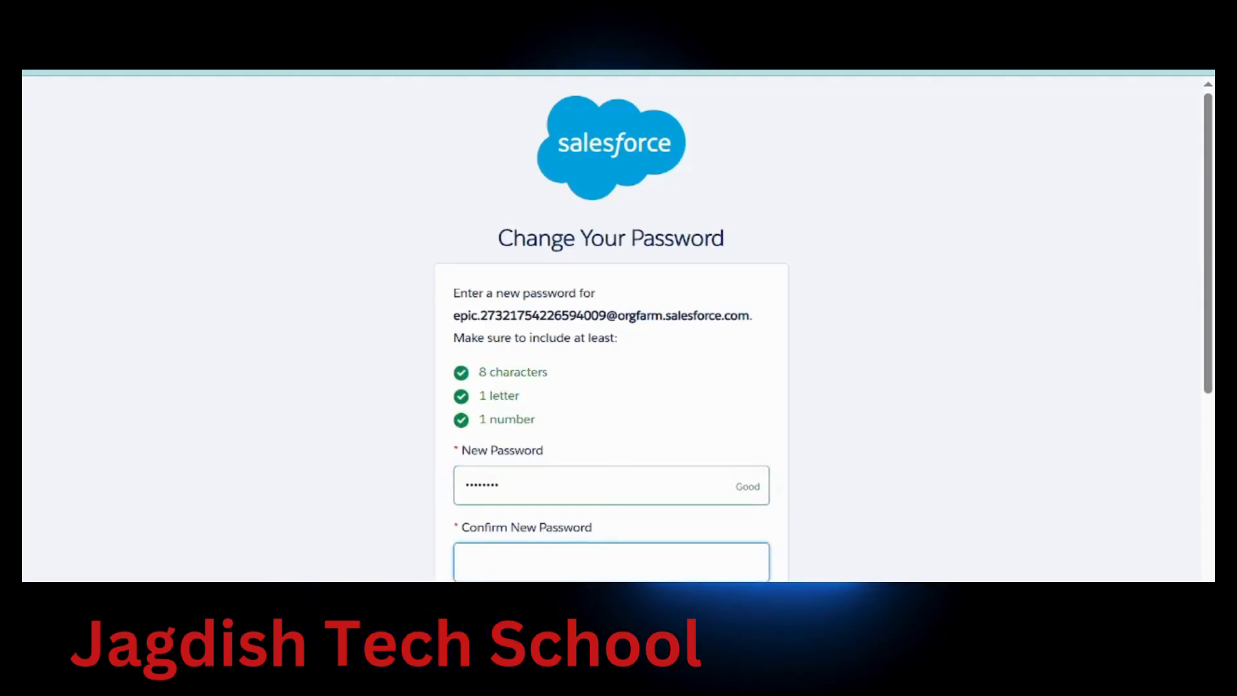
pyautogui.write('••••')
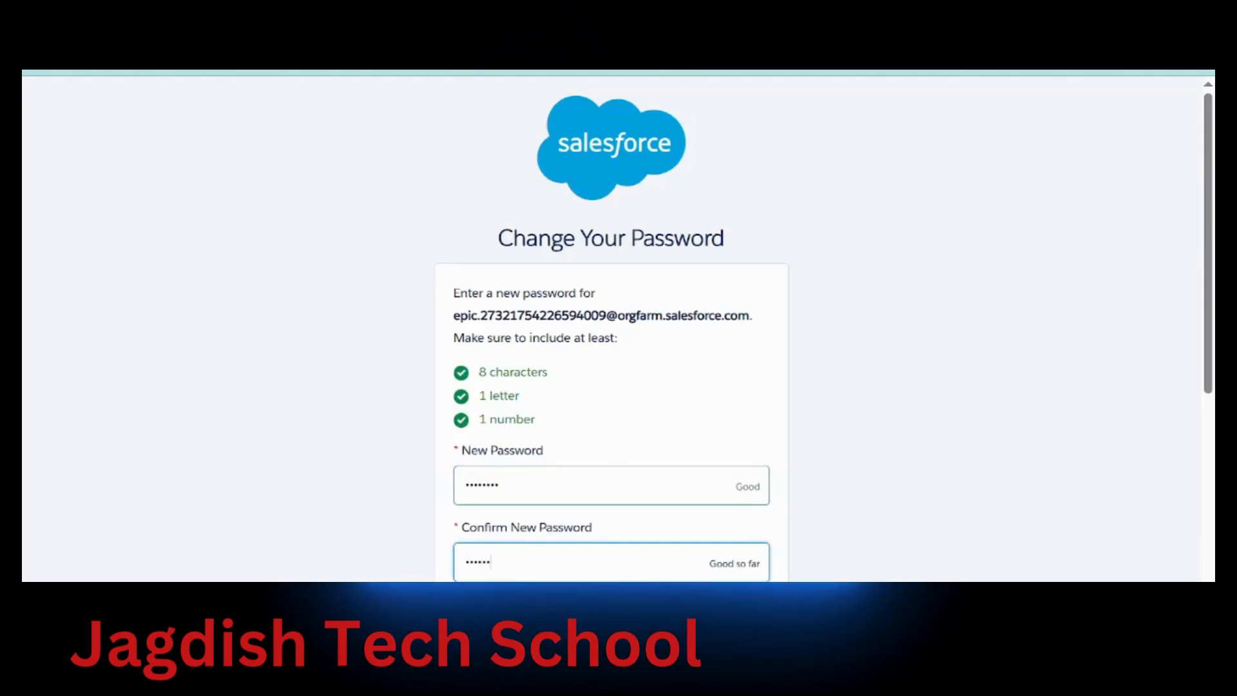
pyautogui.scroll(-3, 611, 322)
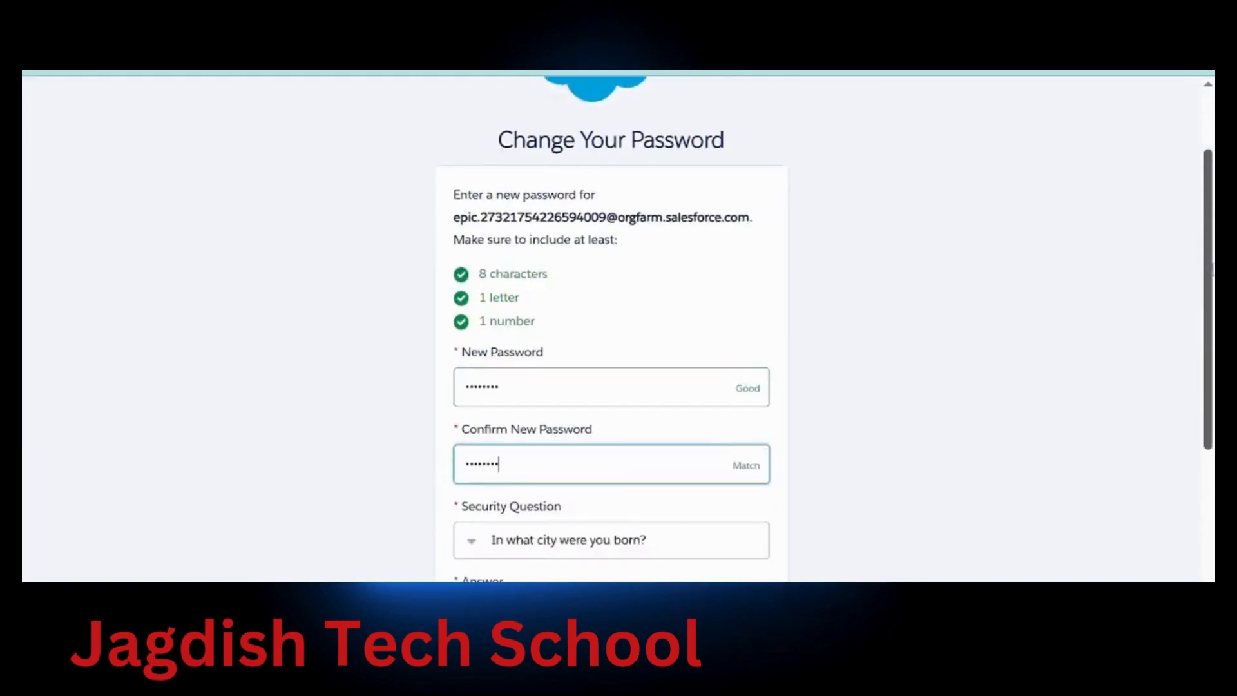
pyautogui.scroll(-2, 638, 378)
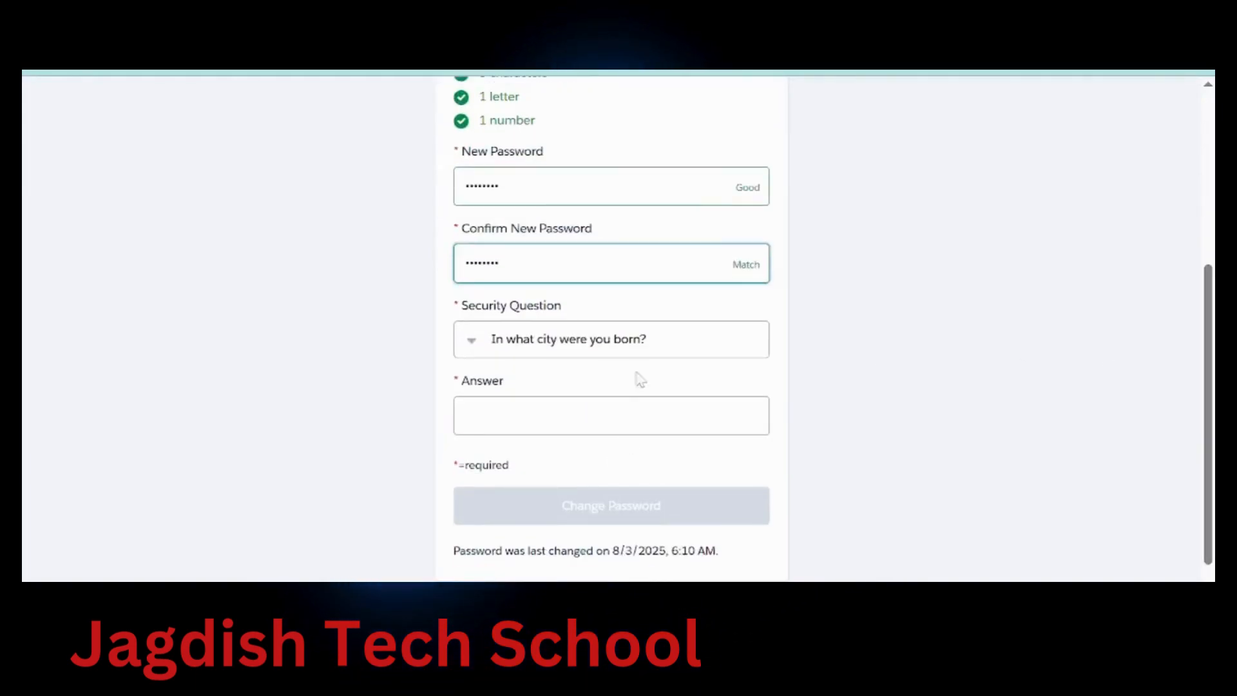
pyautogui.click(634, 415)
pyautogui.write('MH')
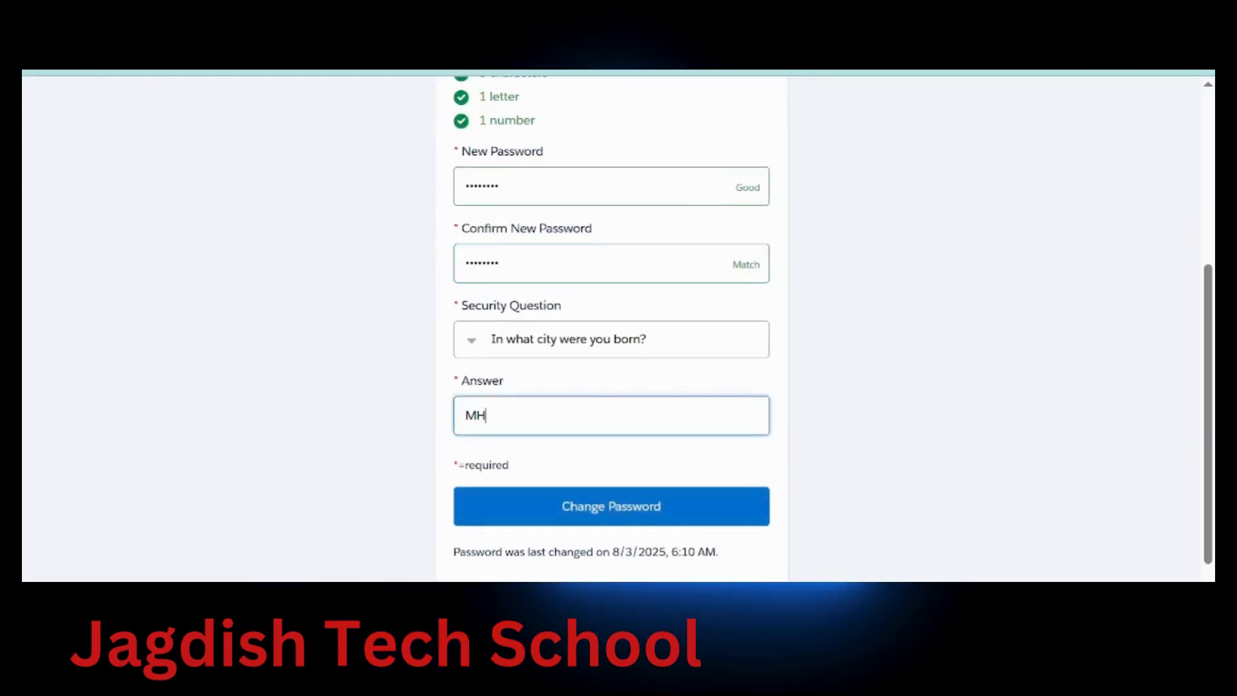
pyautogui.click(633, 523)
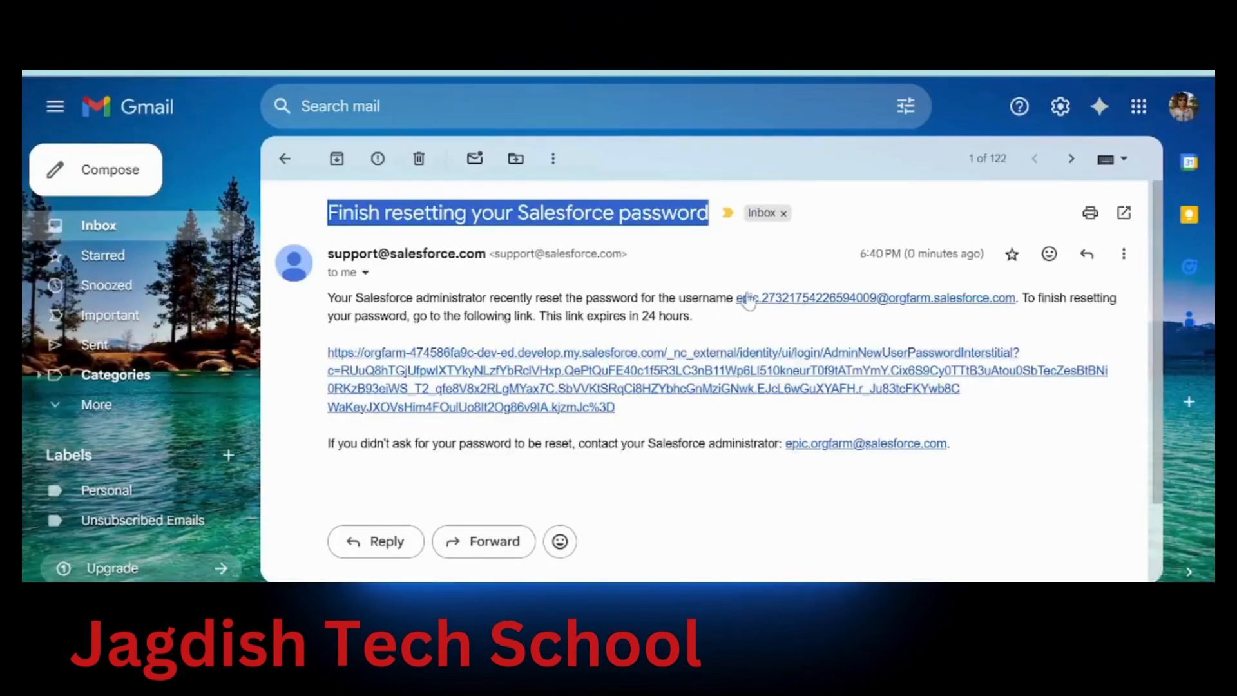
# Copy the playground username from the email and return to the Trailhead unit page
pyautogui.moveTo(736, 299); pyautogui.dragTo(1016, 299)
pyautogui.hotkey('ctrl', 'c')
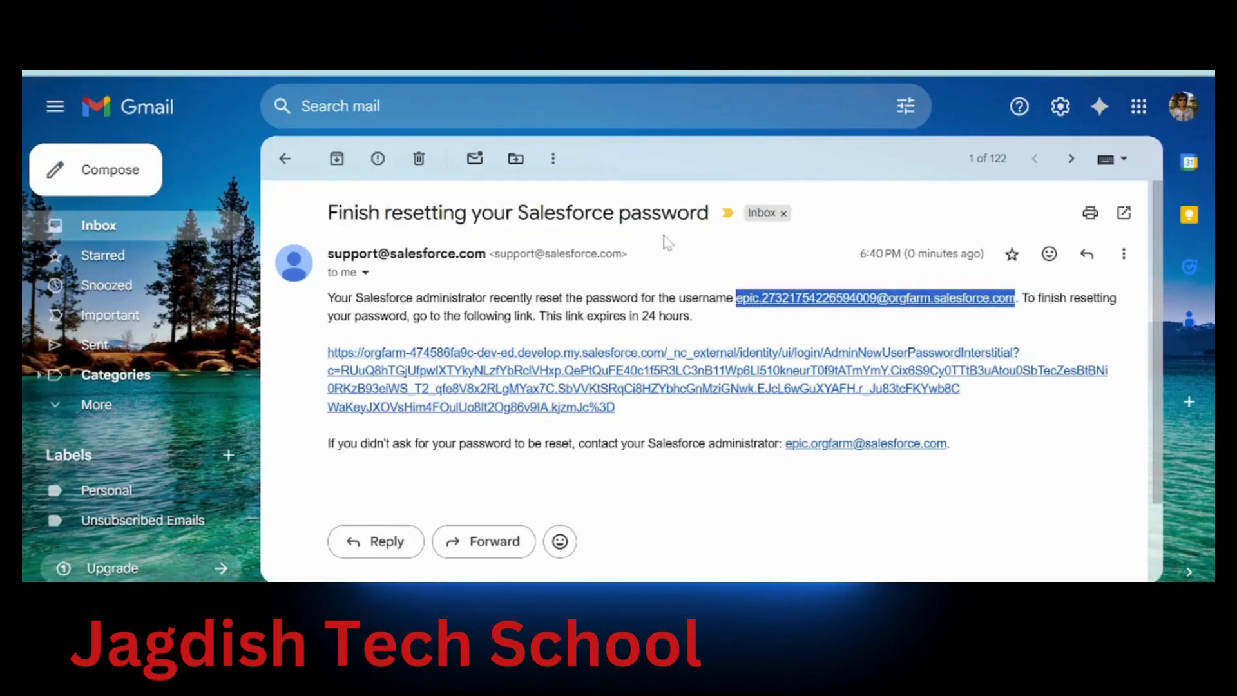
pyautogui.hotkey('ctrl', 'Tab')
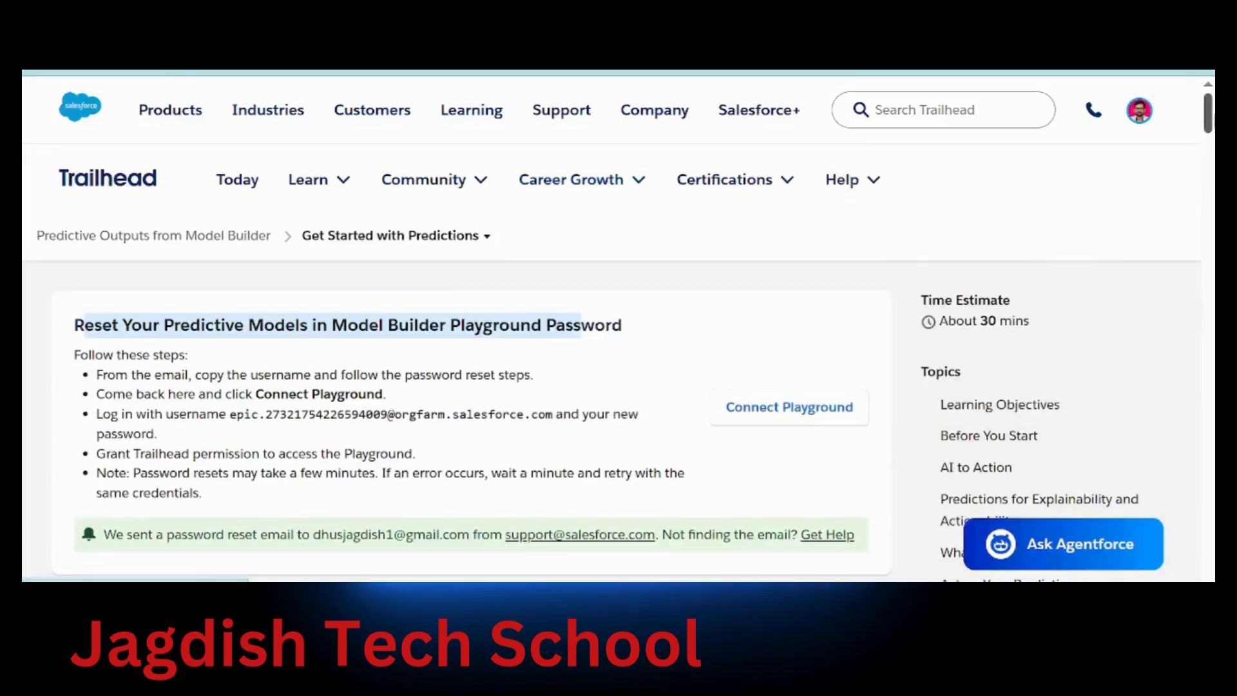
pyautogui.scroll(-2, 780, 406)
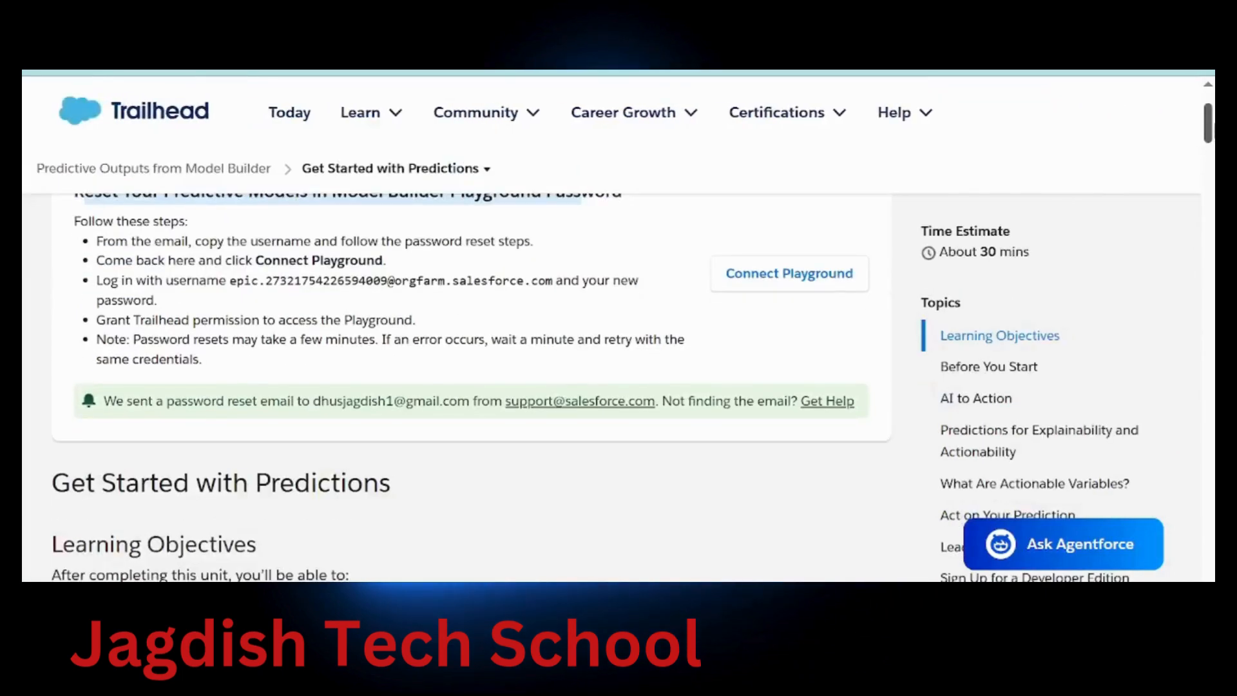
# Log in to the playground org with the copied username and new password, then allow Trailhead access
pyautogui.click(779, 276)
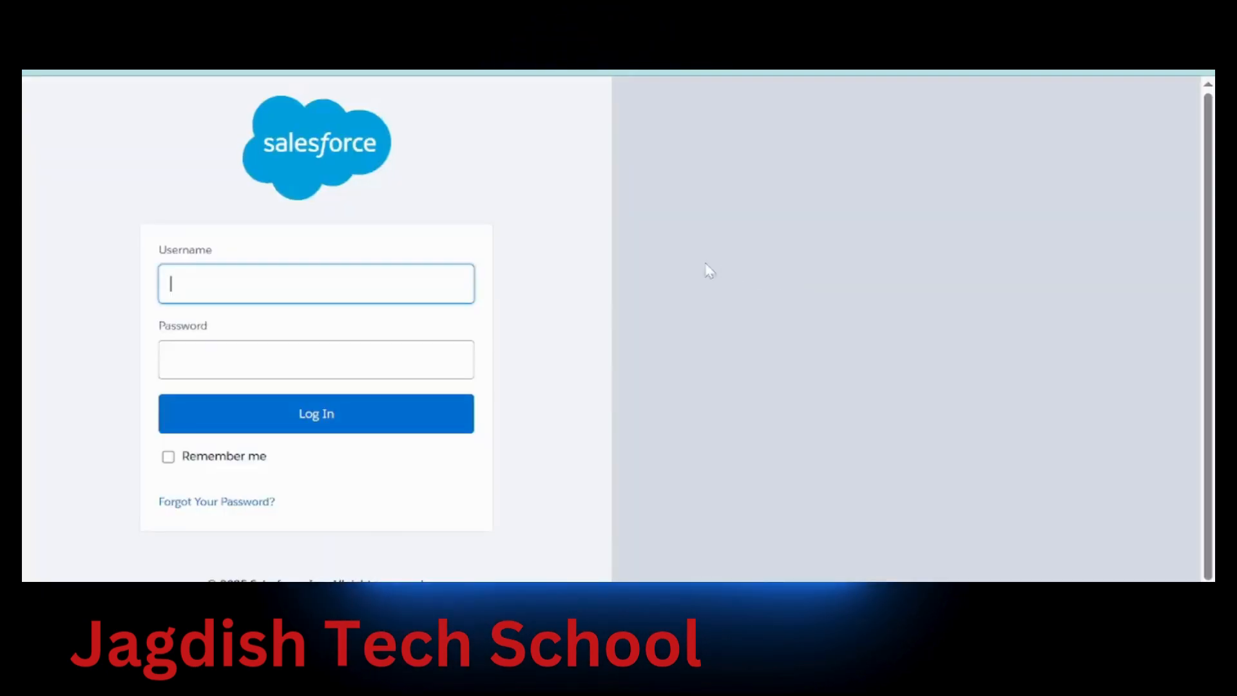
pyautogui.hotkey('ctrl', 'v')
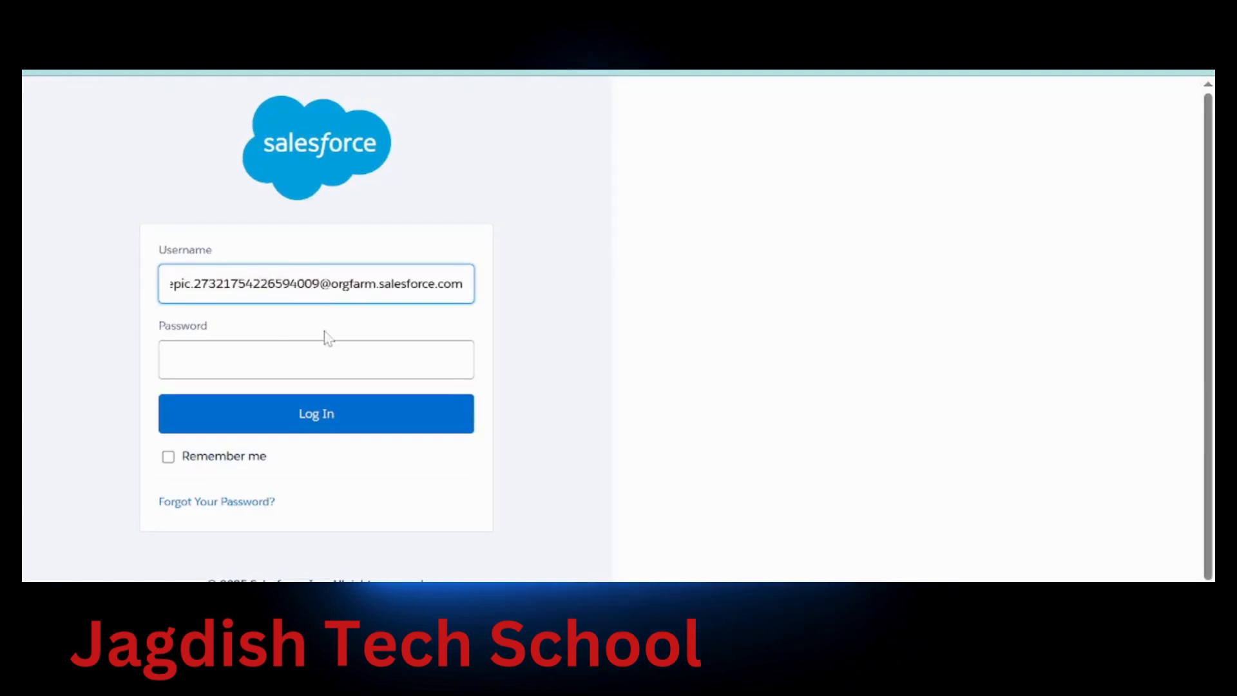
pyautogui.click(327, 351)
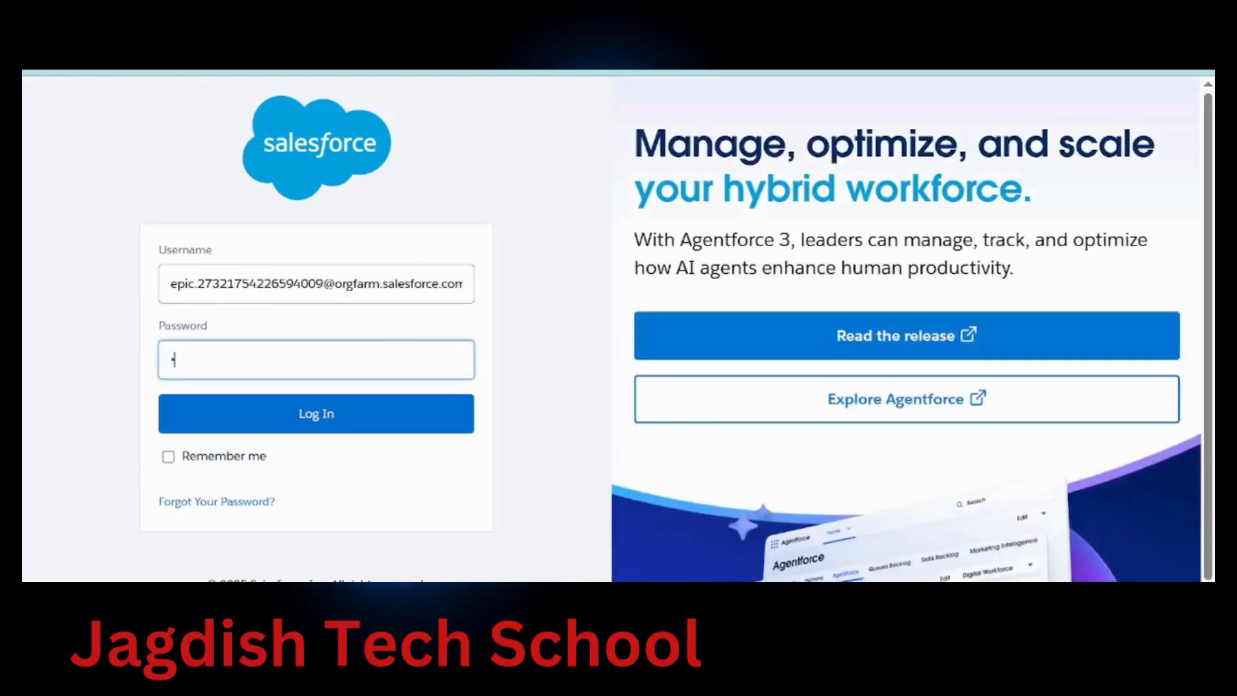
pyautogui.write('********')
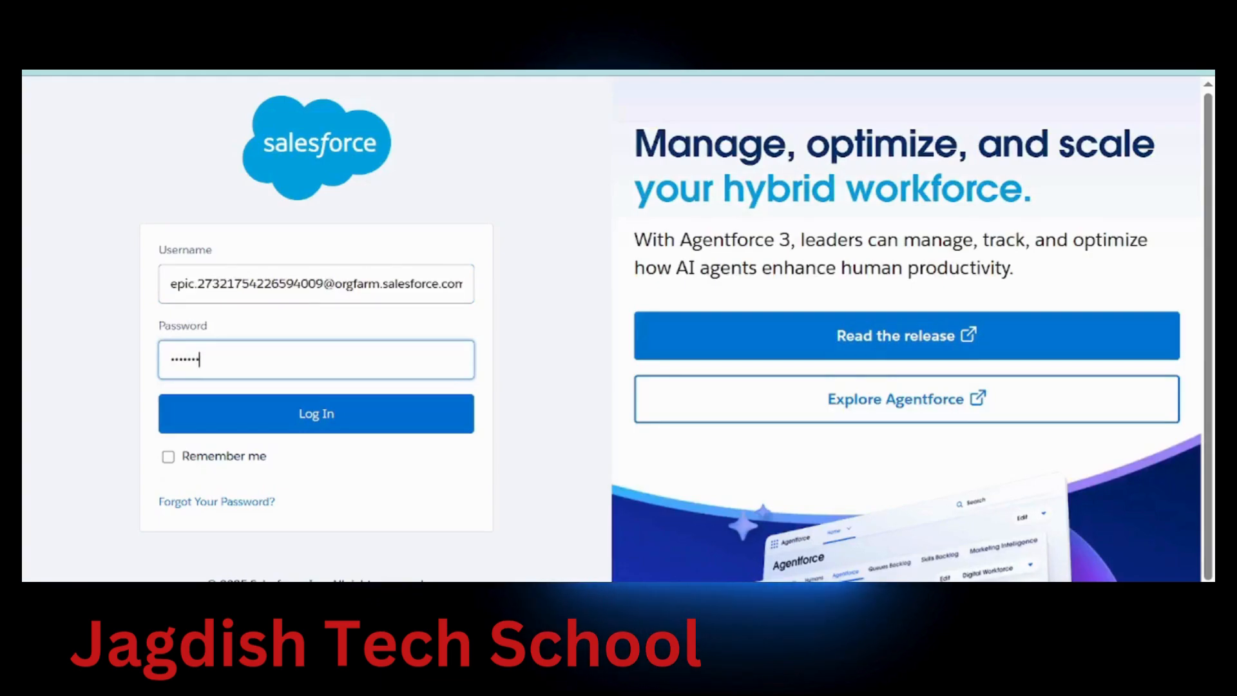
pyautogui.click(316, 414)
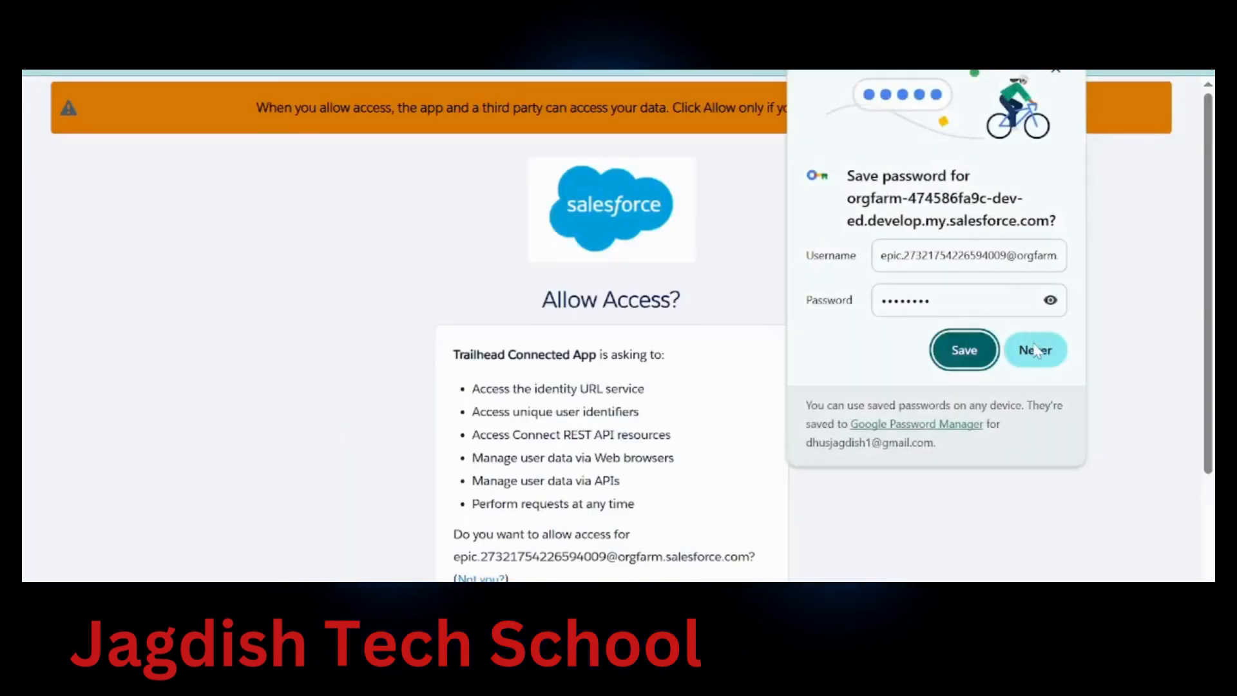
pyautogui.click(1035, 351)
pyautogui.scroll(-2, 838, 419)
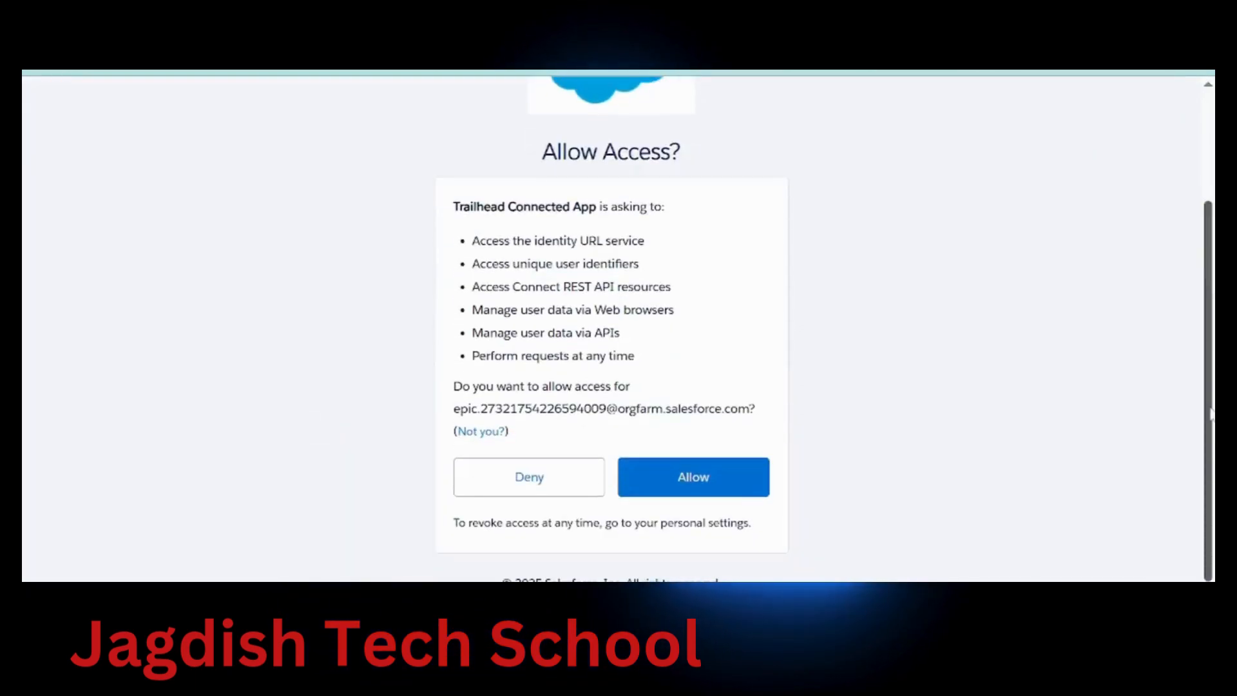
pyautogui.click(694, 477)
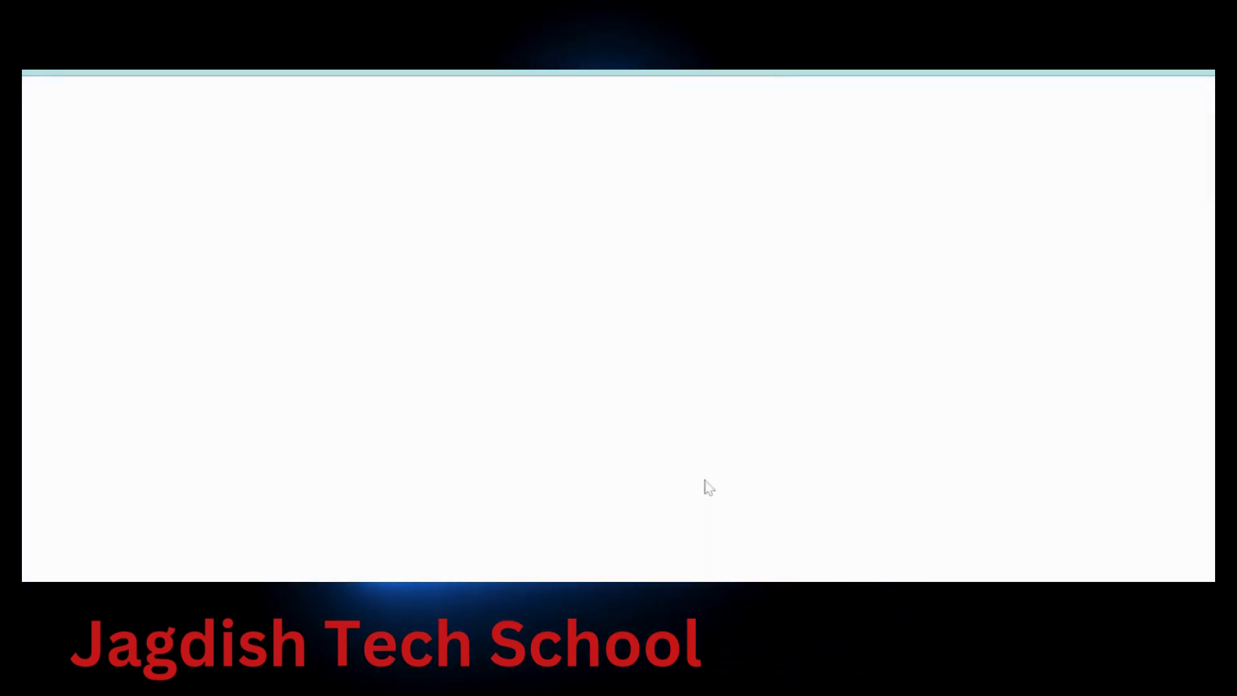
# Confirm saving the Developer Edition org for hands-on challenges with 'Yes! Save it.'
pyautogui.scroll(-3, 709, 488)
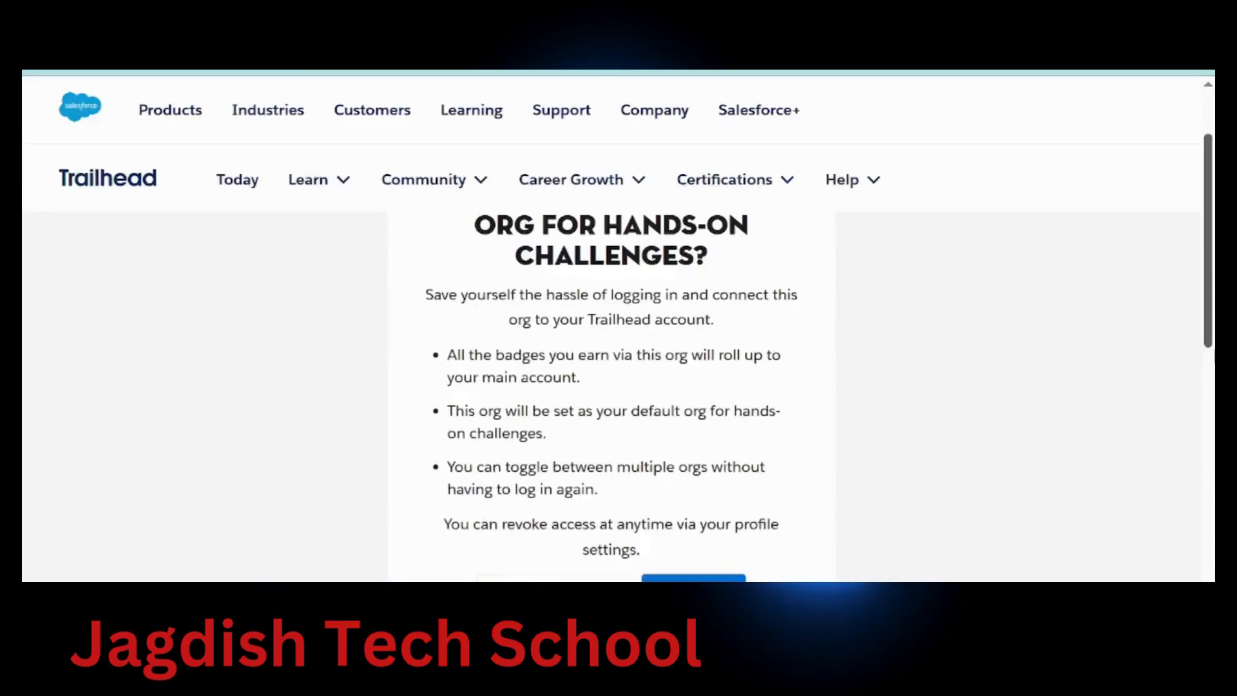
pyautogui.scroll(-3, 722, 322)
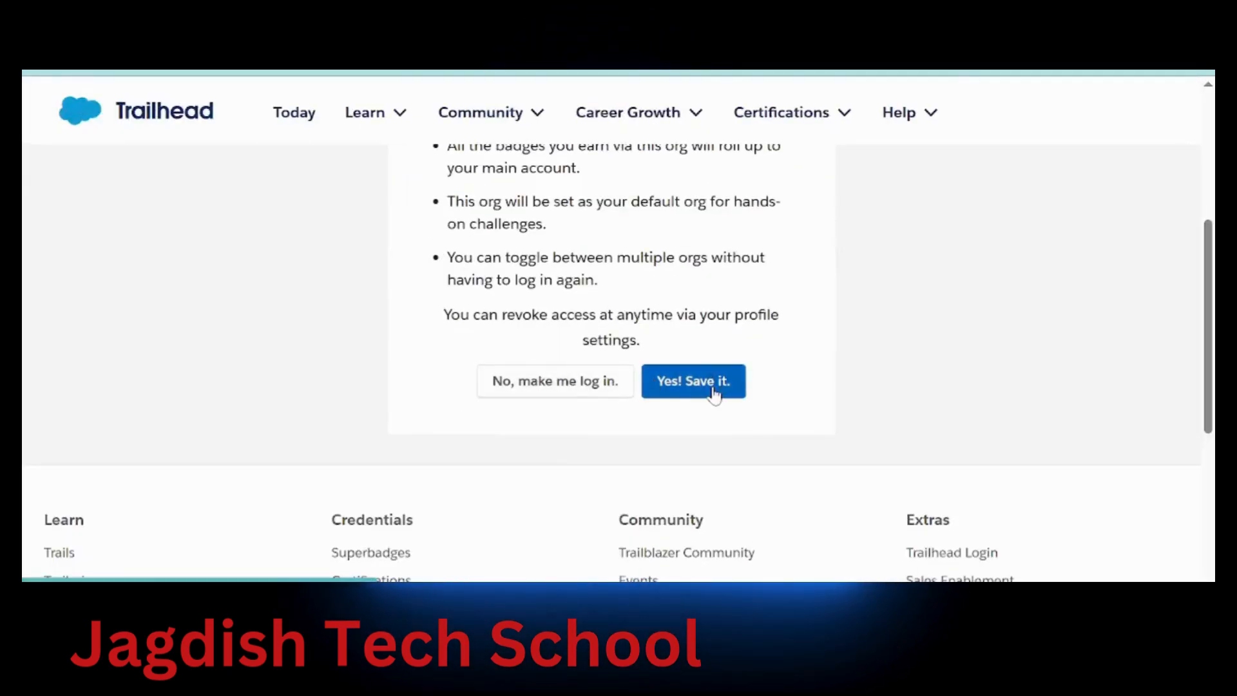
pyautogui.click(714, 391)
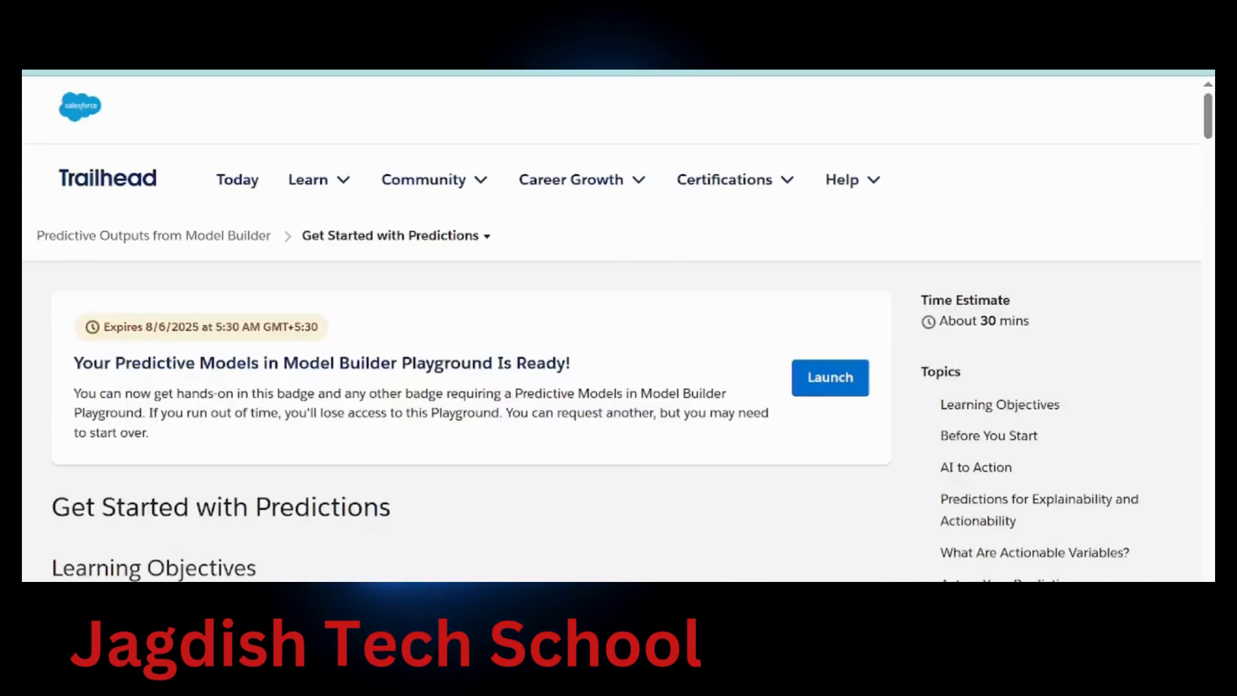
# Launch the Predictive Models playground and scroll to the unit's Setup instructions
pyautogui.moveTo(106, 367); pyautogui.dragTo(616, 353)
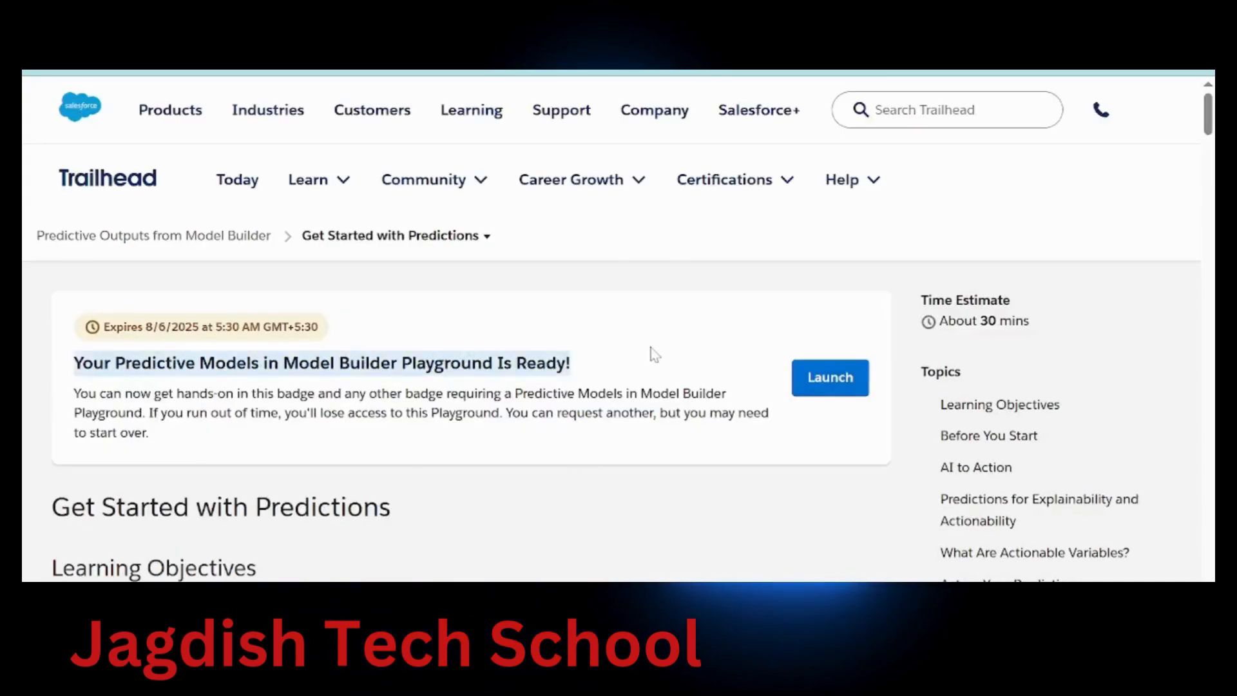
pyautogui.click(846, 378)
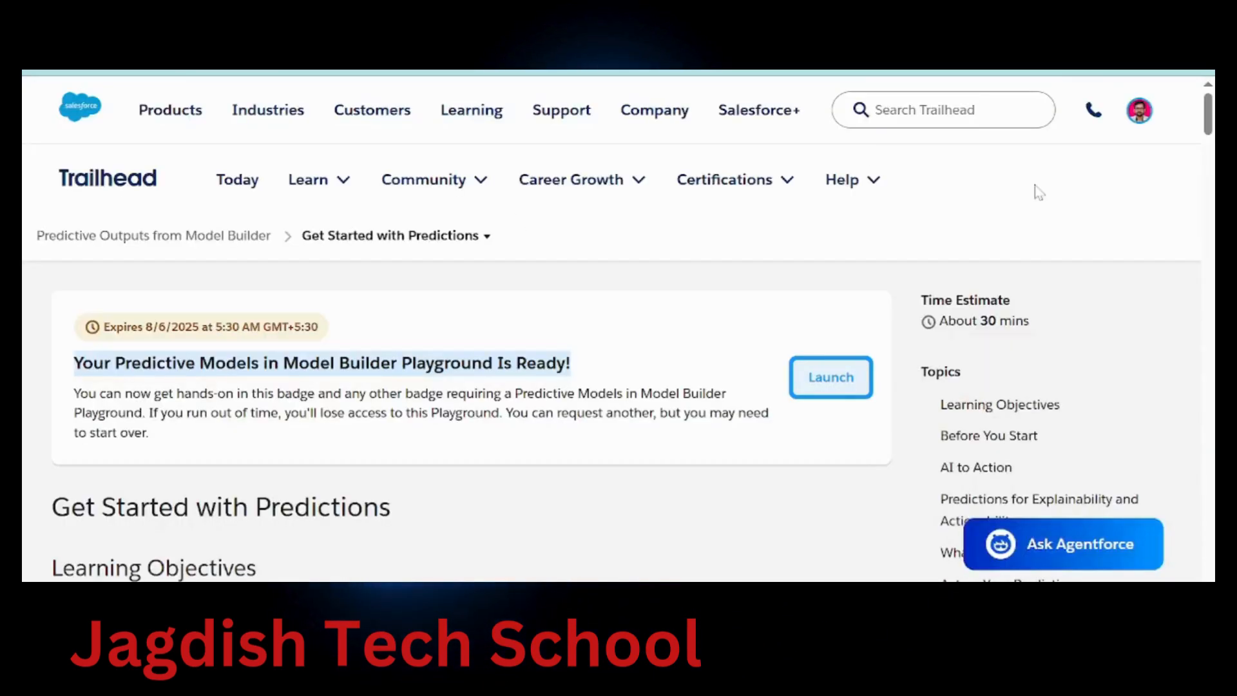
pyautogui.scroll(-15, 451, 387)
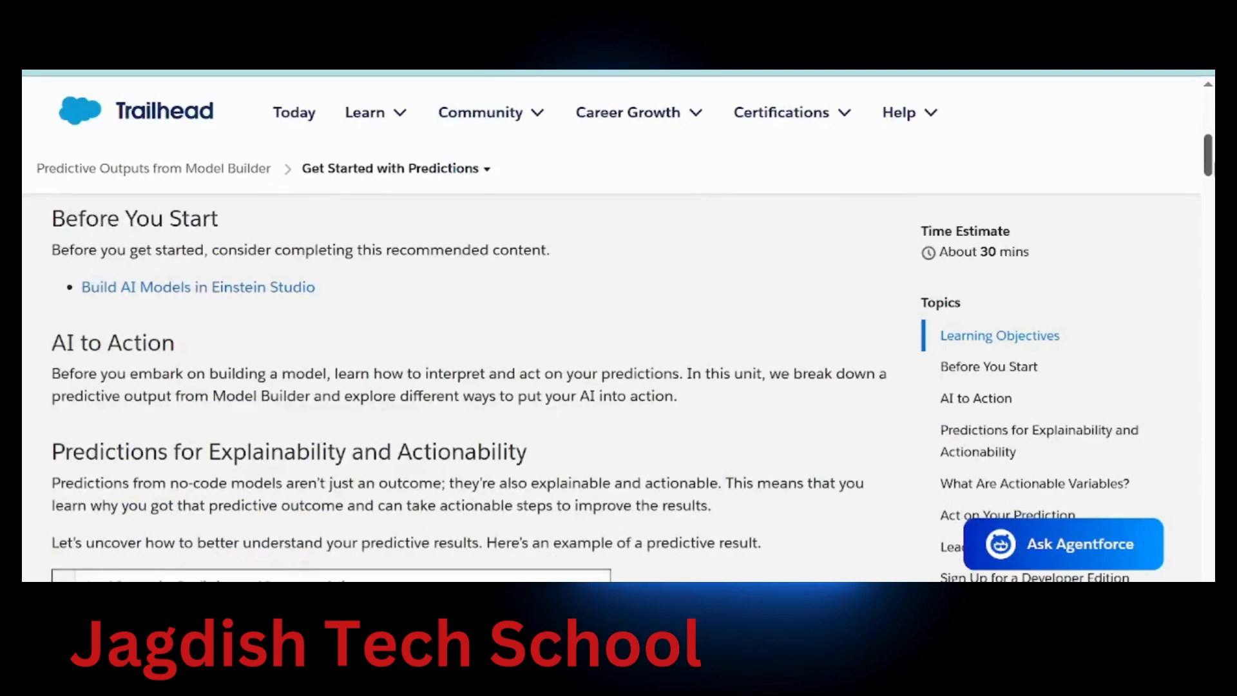
pyautogui.scroll(-8, 451, 386)
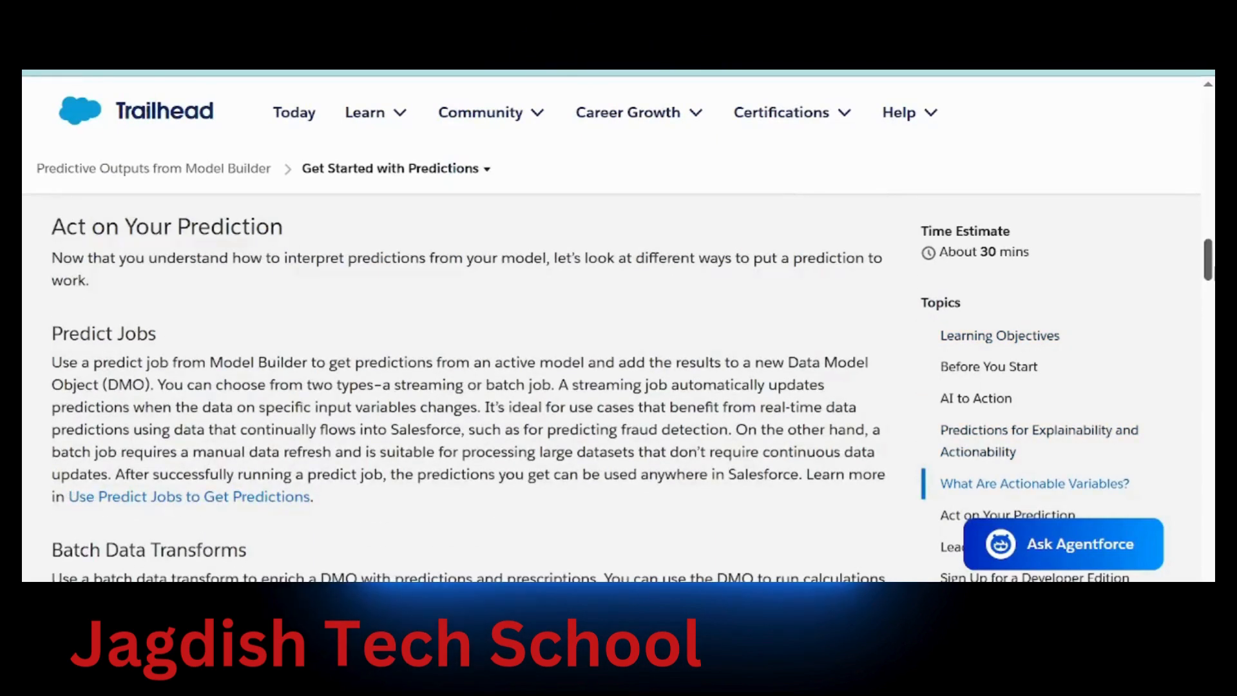
pyautogui.scroll(-8, 451, 386)
pyautogui.scroll(-5, 451, 387)
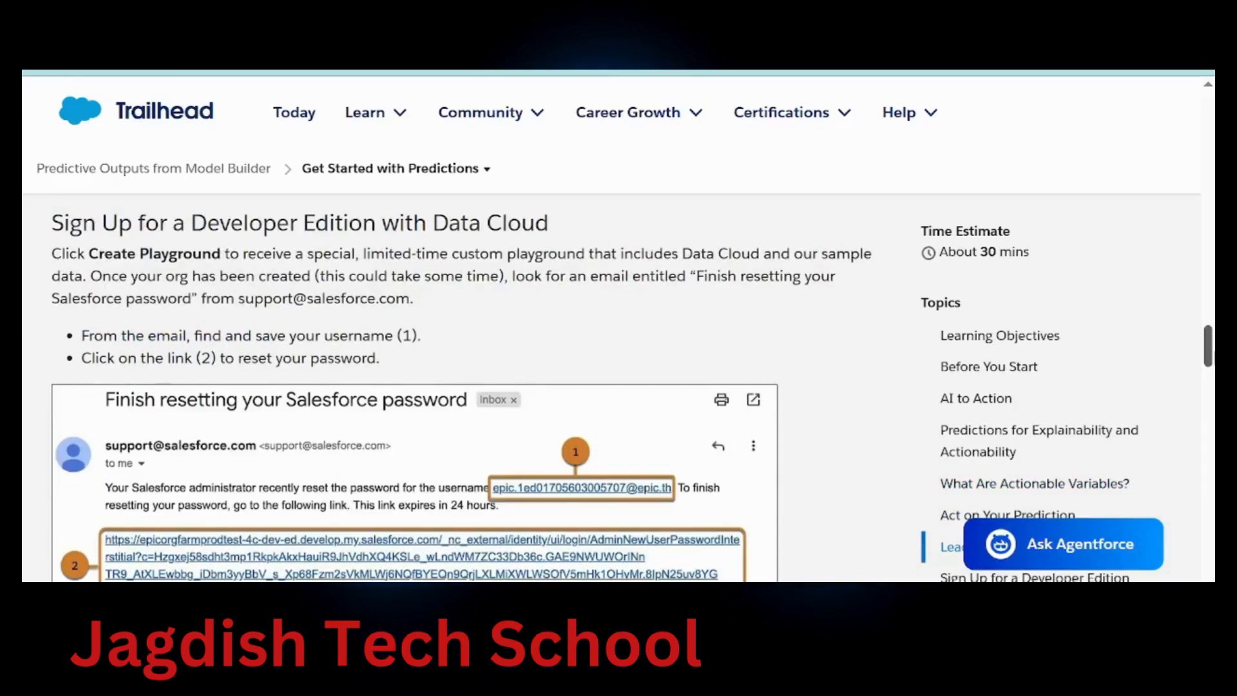
pyautogui.scroll(-5, 451, 387)
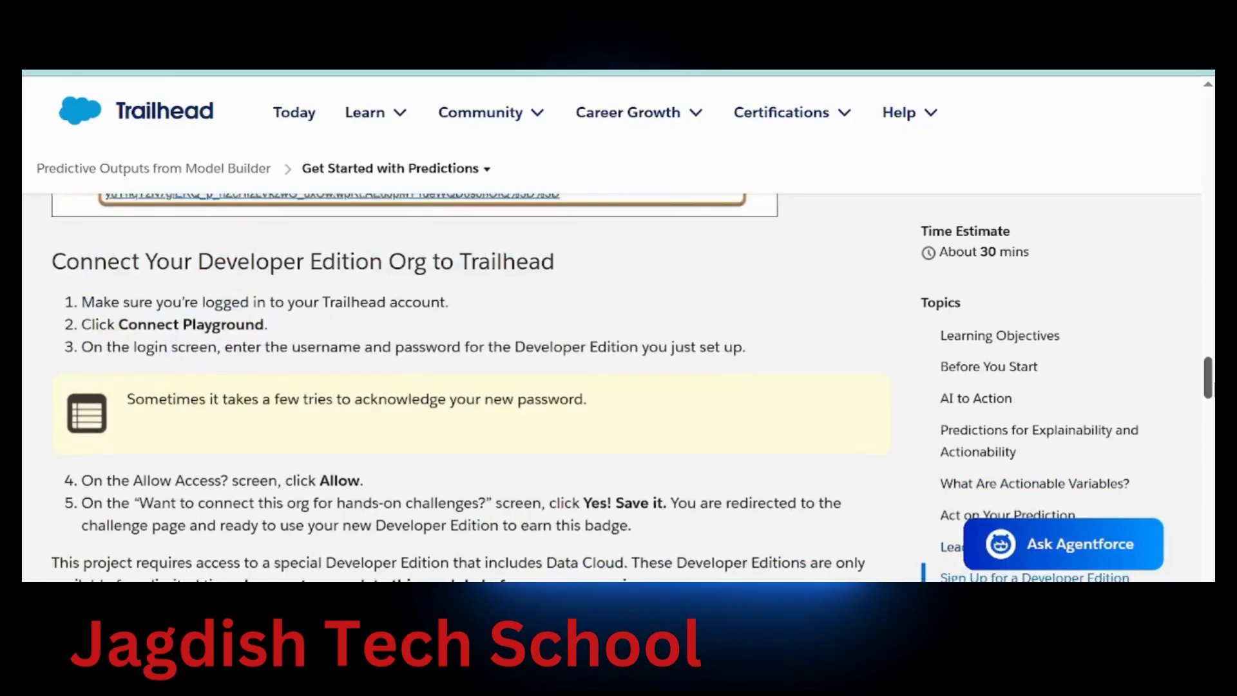
pyautogui.scroll(-10, 451, 387)
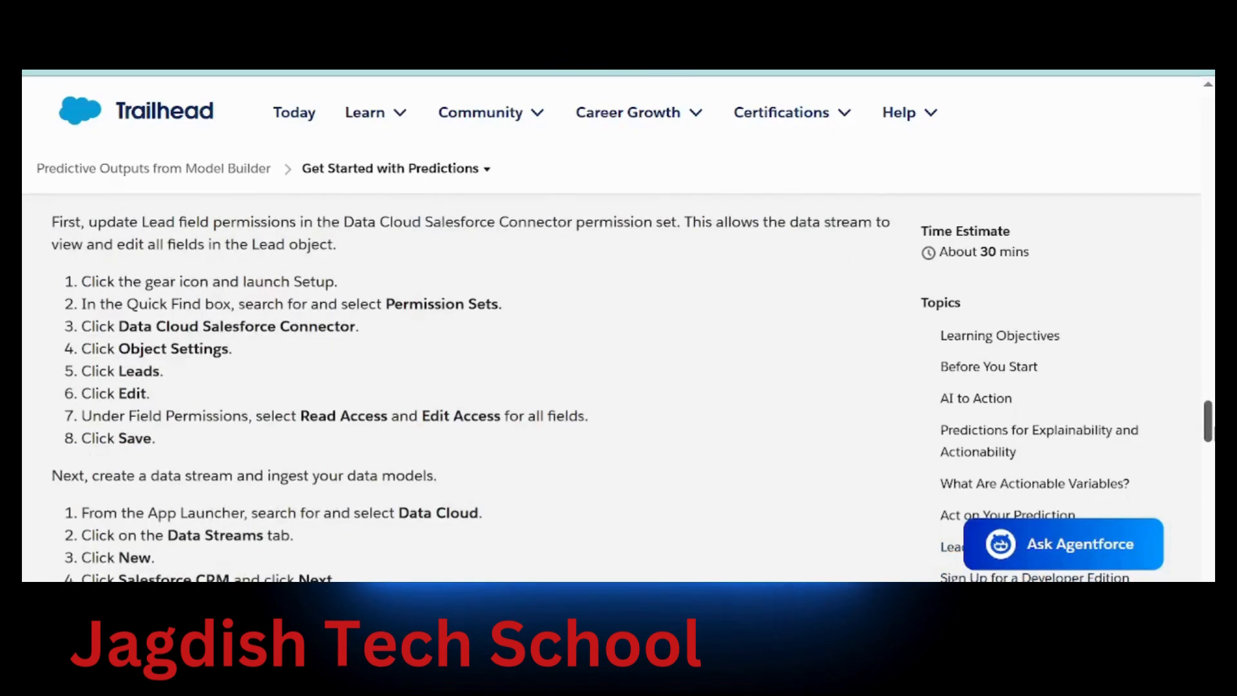
pyautogui.moveTo(99, 282); pyautogui.dragTo(325, 281)
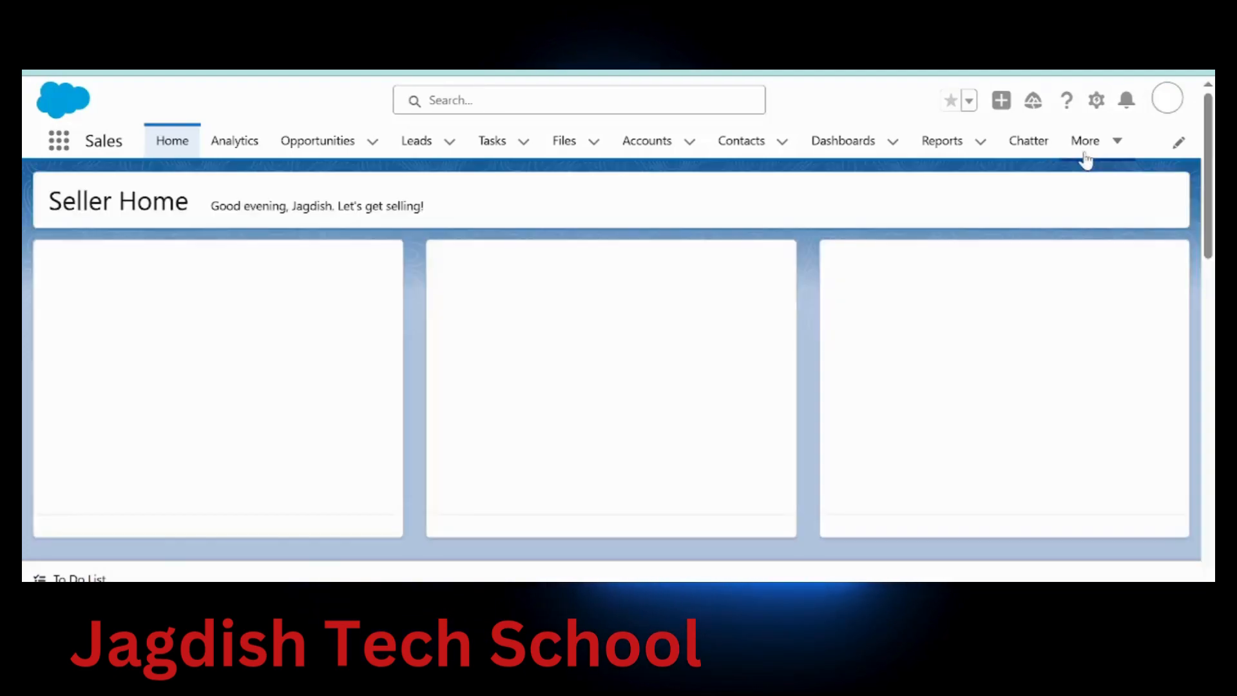
# Open Setup Home from the gear menu, dismissing the browser notifications prompt
pyautogui.click(1097, 101)
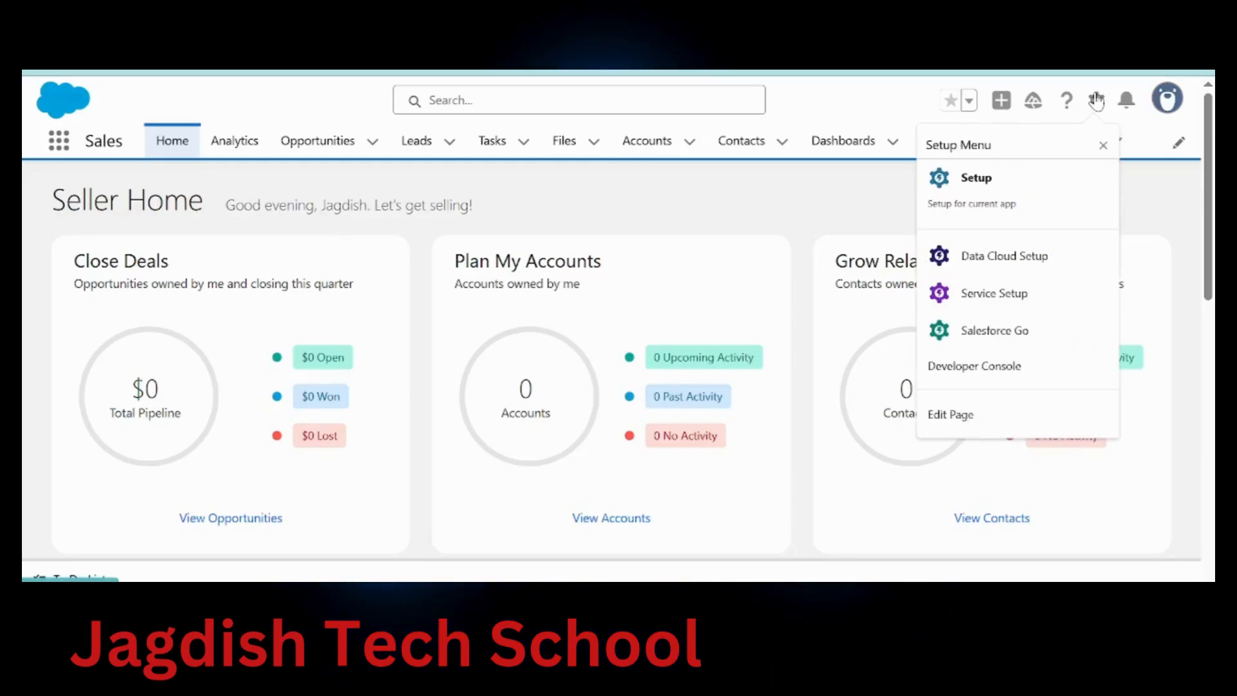
pyautogui.click(984, 193)
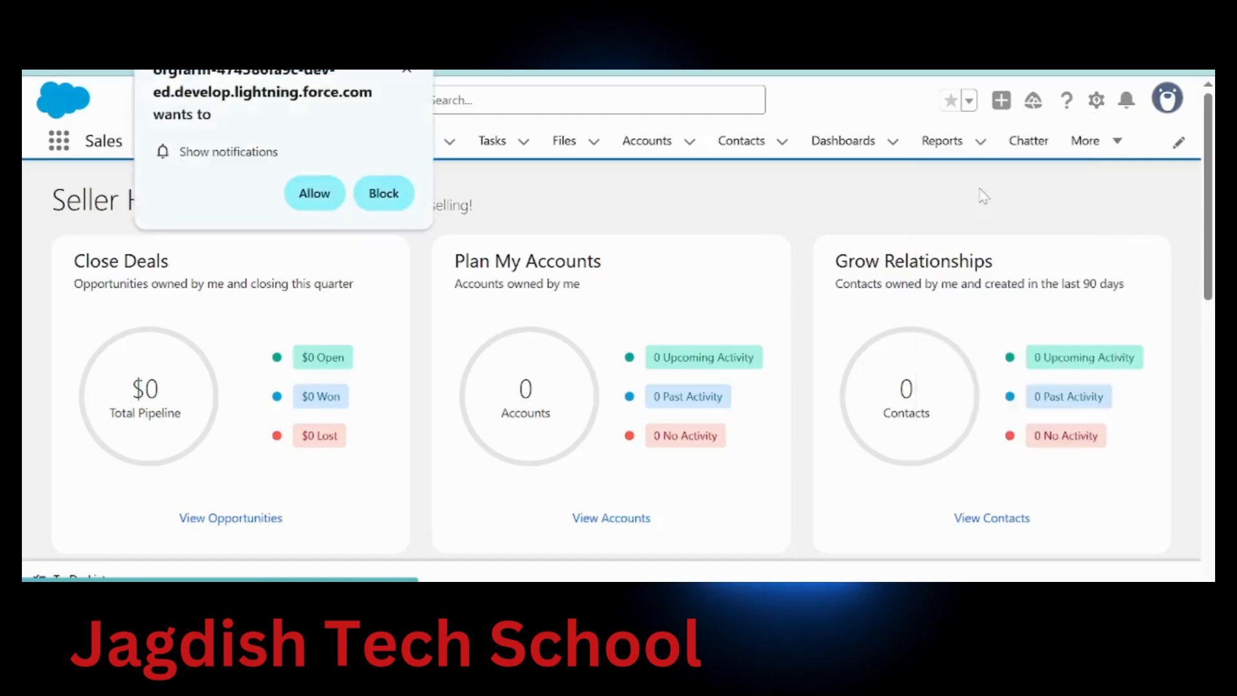
pyautogui.click(407, 71)
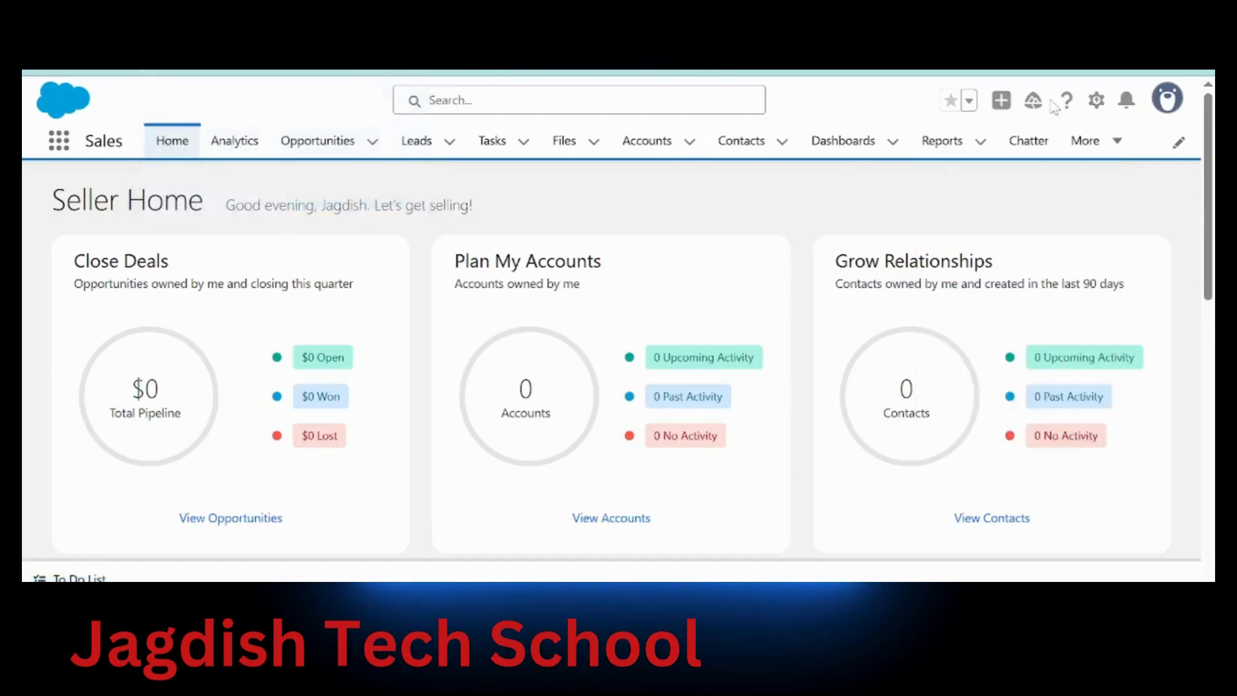
pyautogui.click(1096, 103)
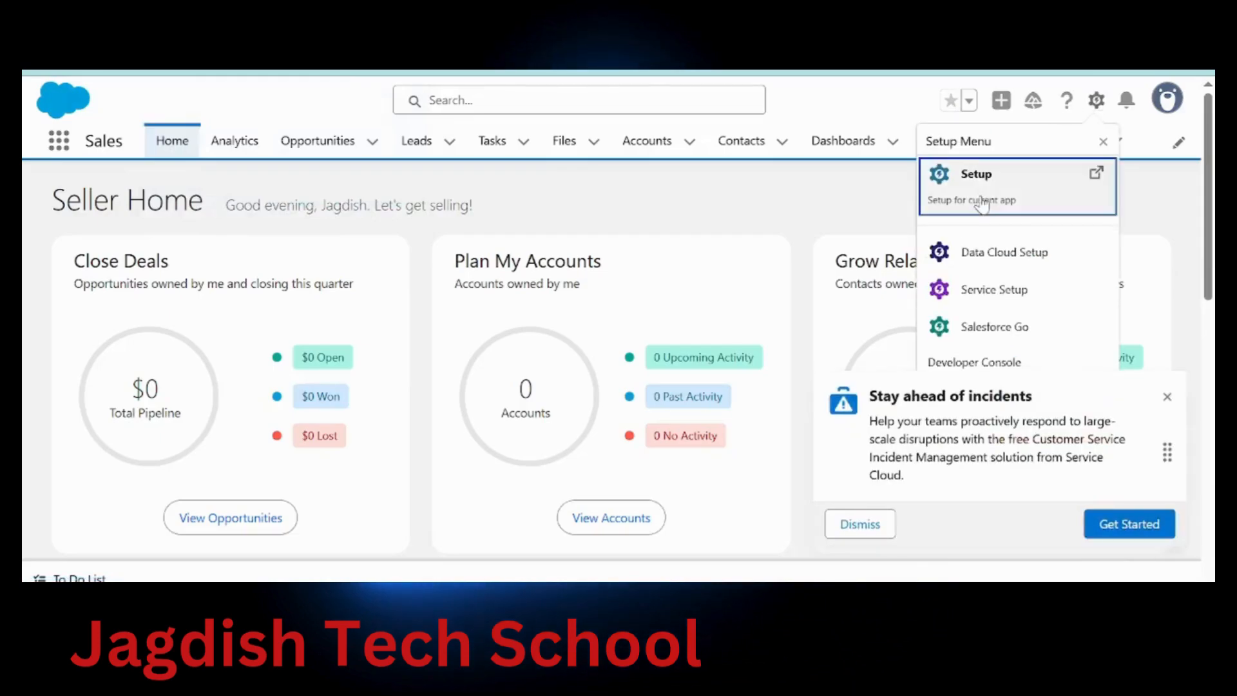
pyautogui.click(981, 194)
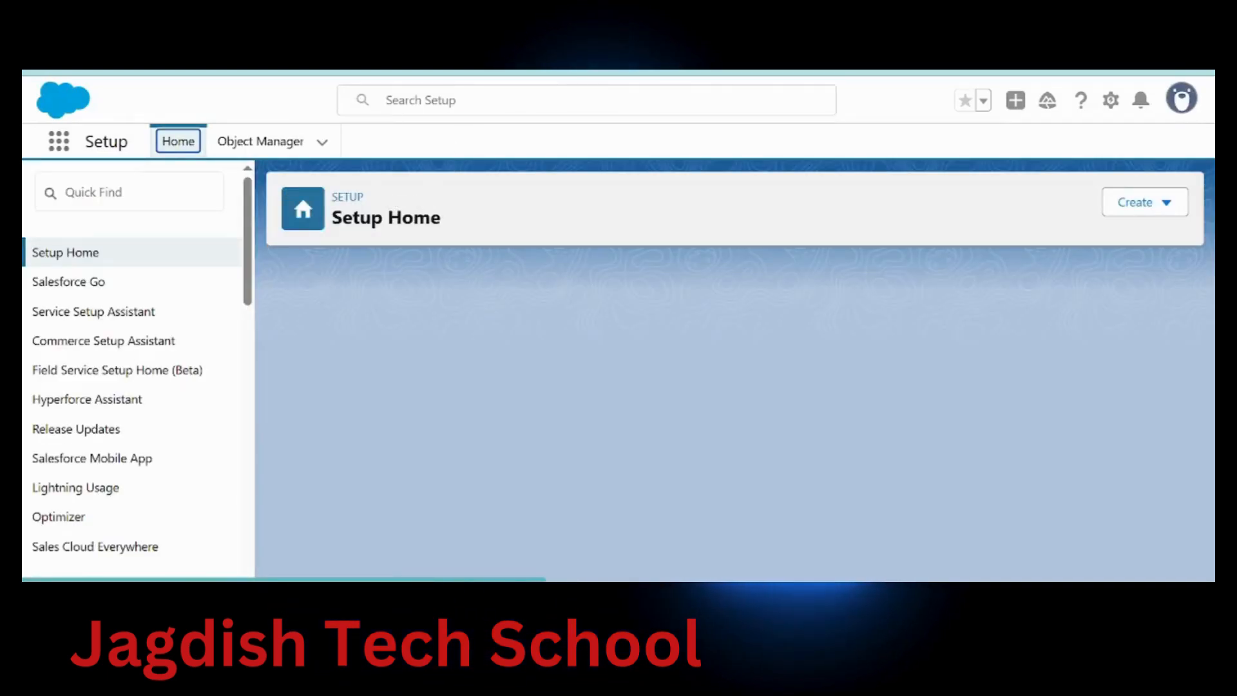
pyautogui.click(128, 192)
# Find Permission Sets via Quick Find and open the Data Cloud Salesforce Connector permission set
pyautogui.write('Permission Sets')
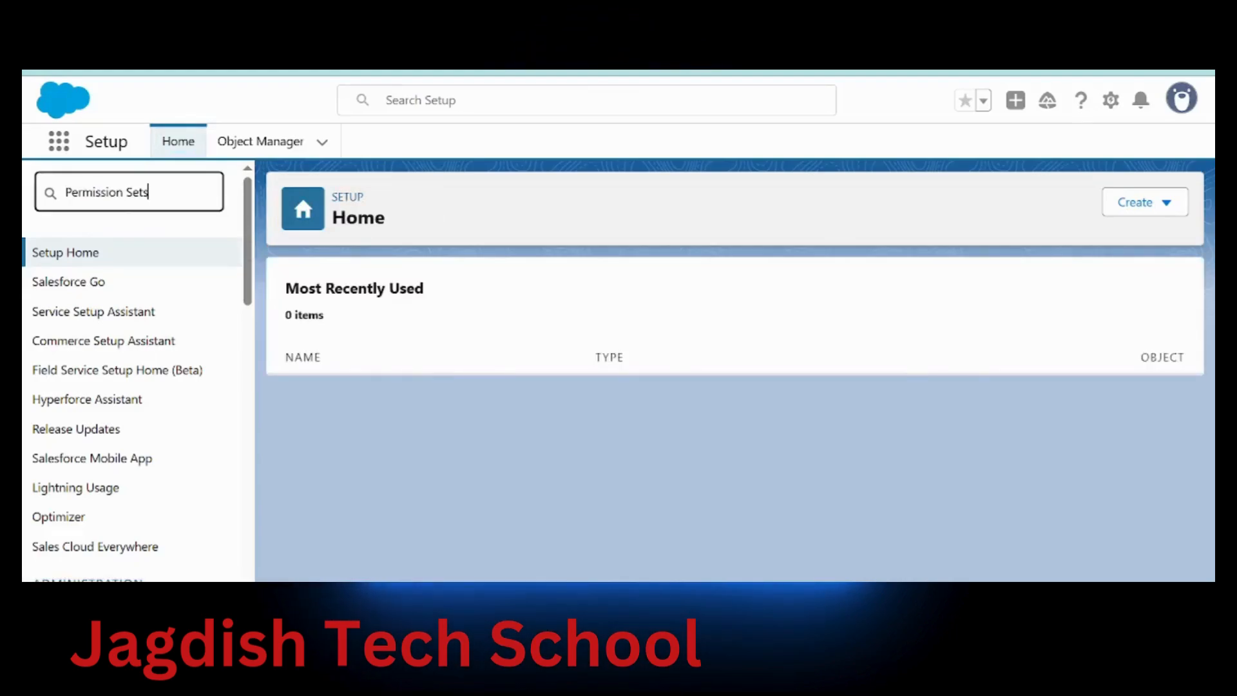
pyautogui.click(116, 284)
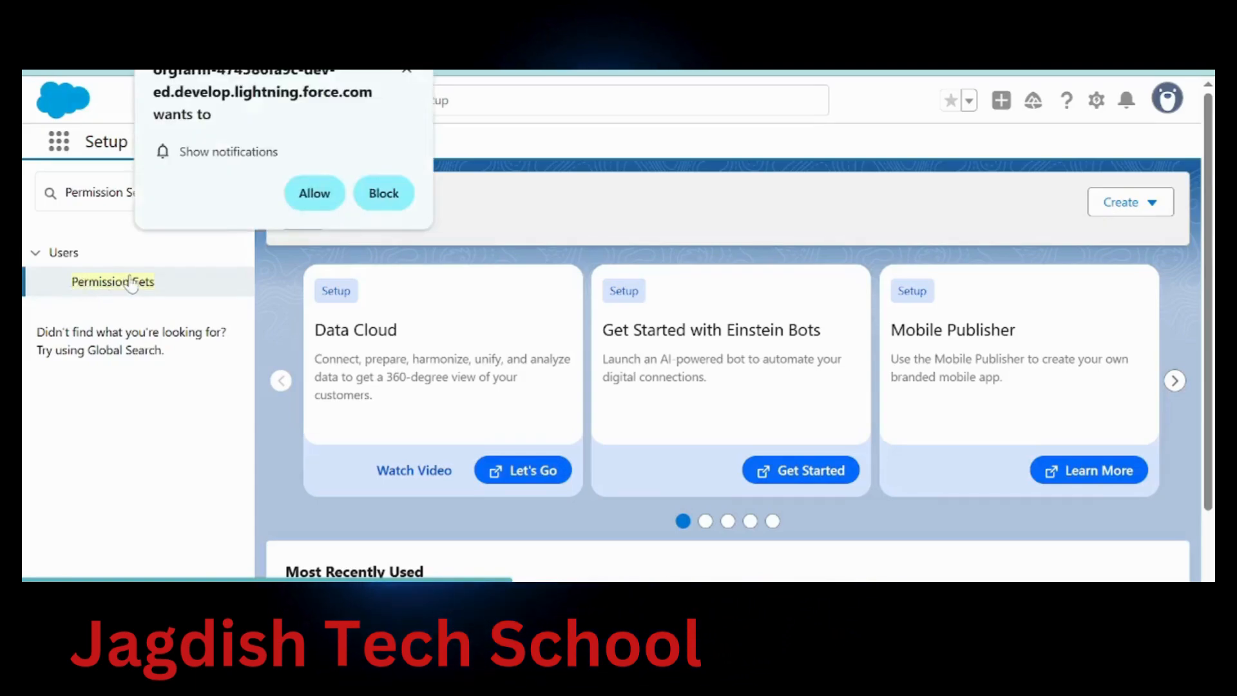
pyautogui.click(406, 72)
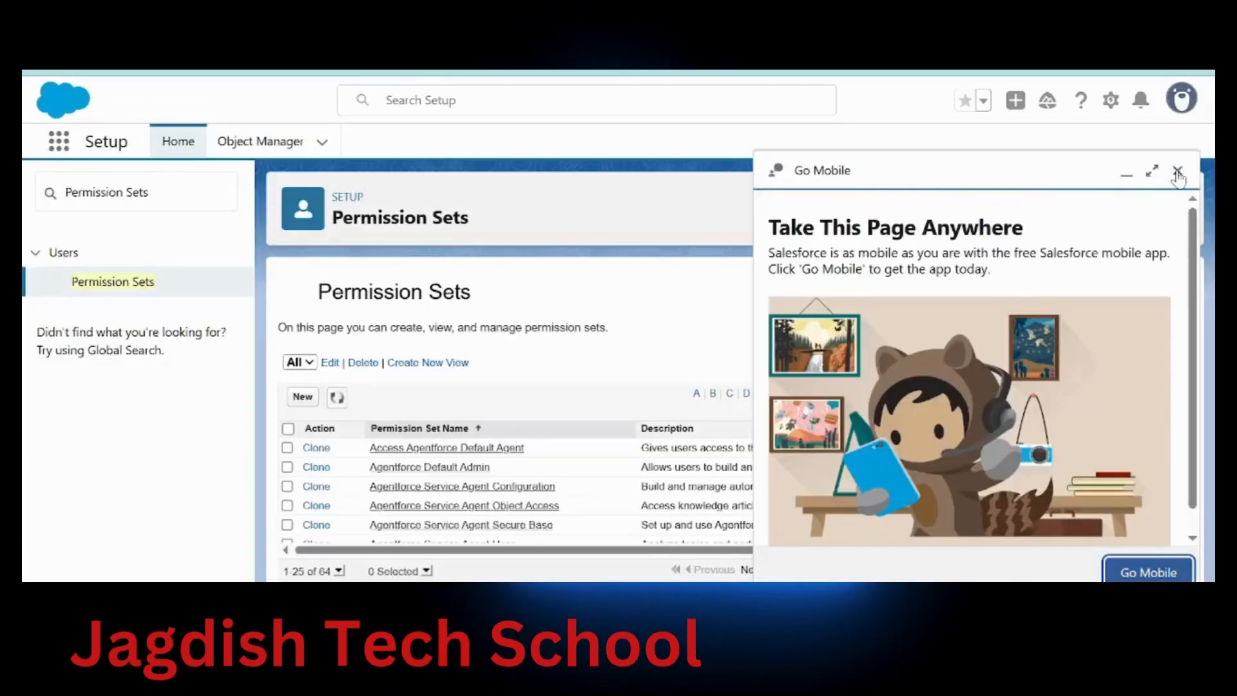
pyautogui.click(1177, 173)
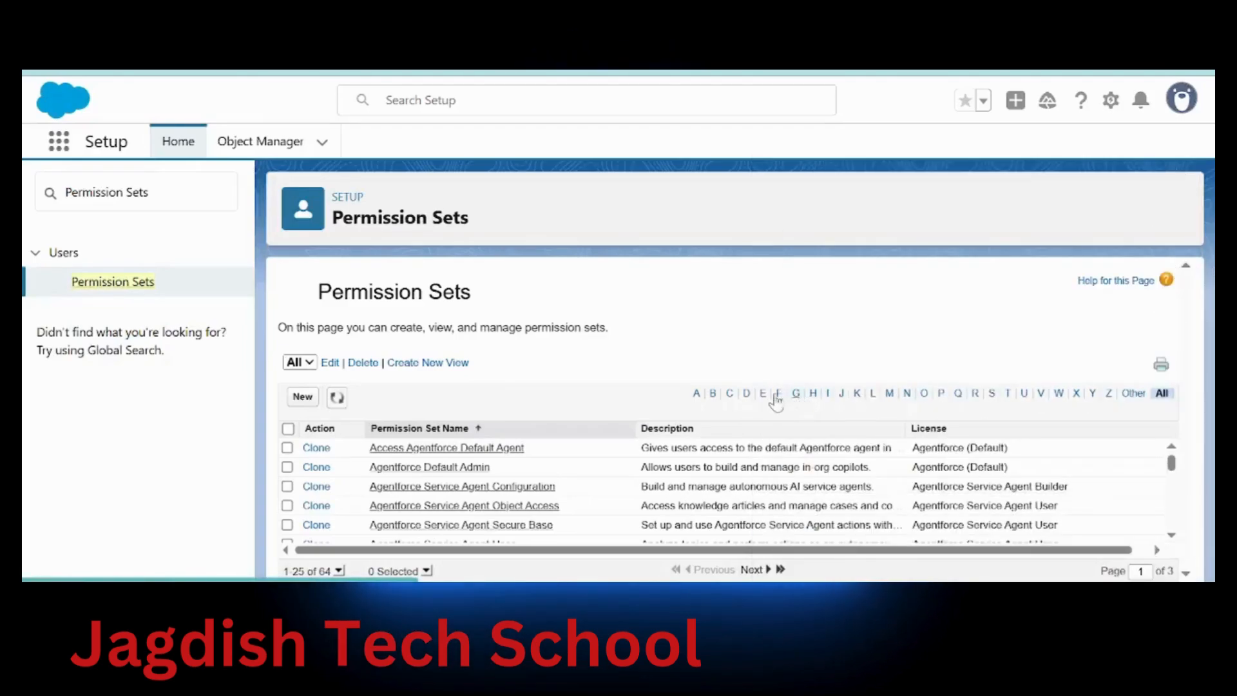
pyautogui.click(746, 394)
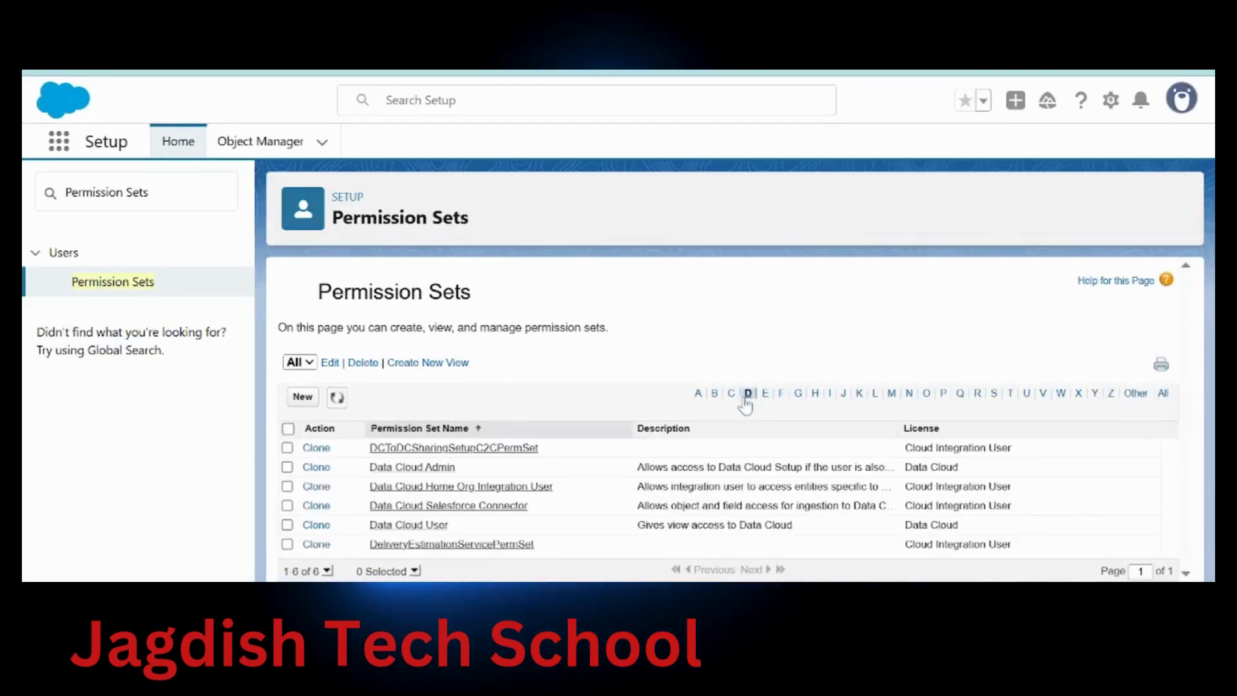
pyautogui.click(457, 507)
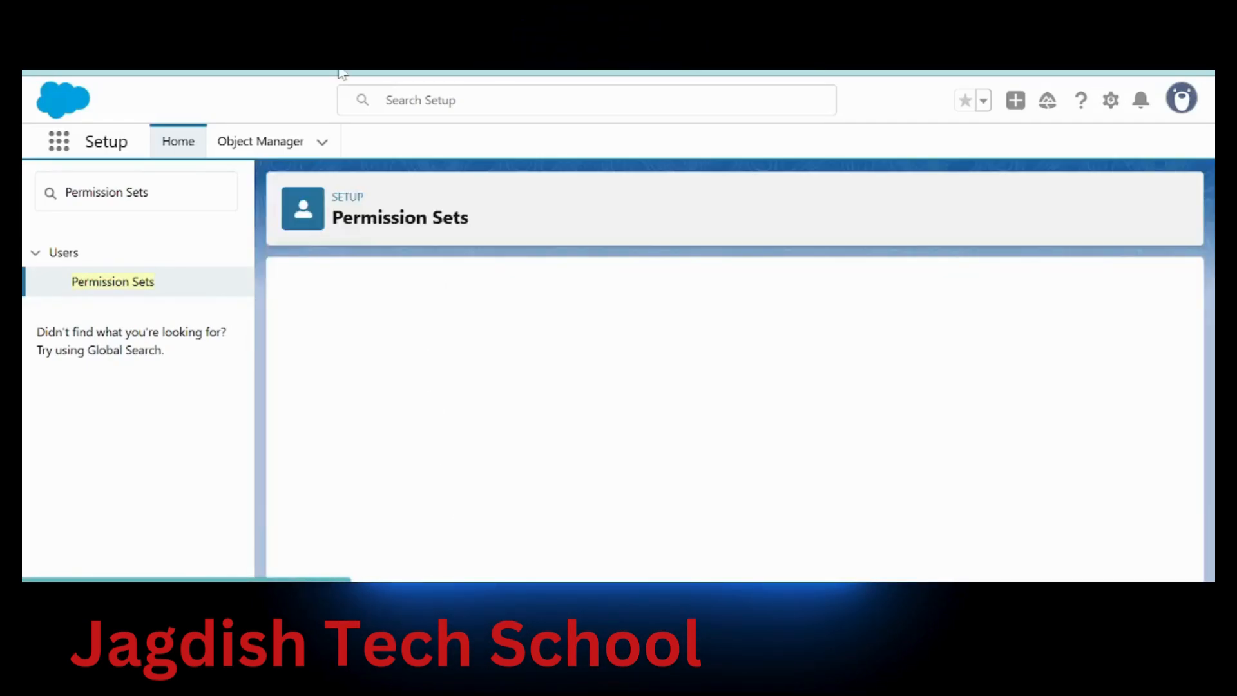
pyautogui.click(336, 45)
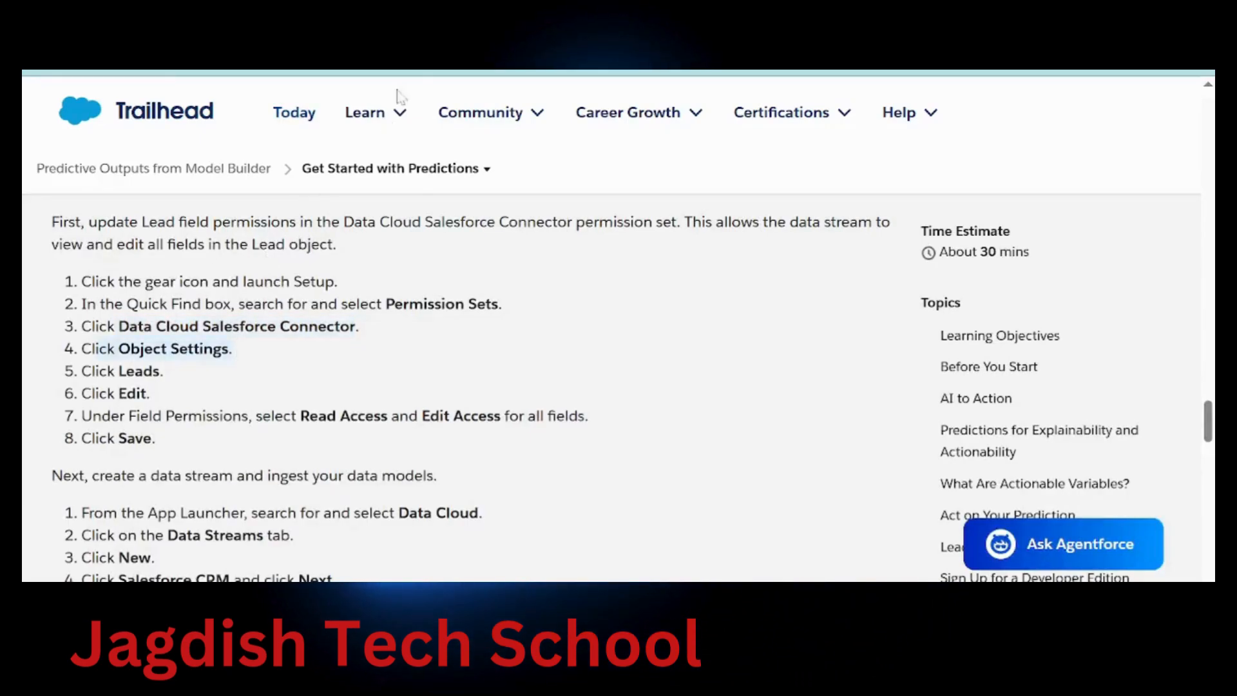
# Open the Leads object settings of the Data Cloud Salesforce Connector permission set
pyautogui.click(490, 45)
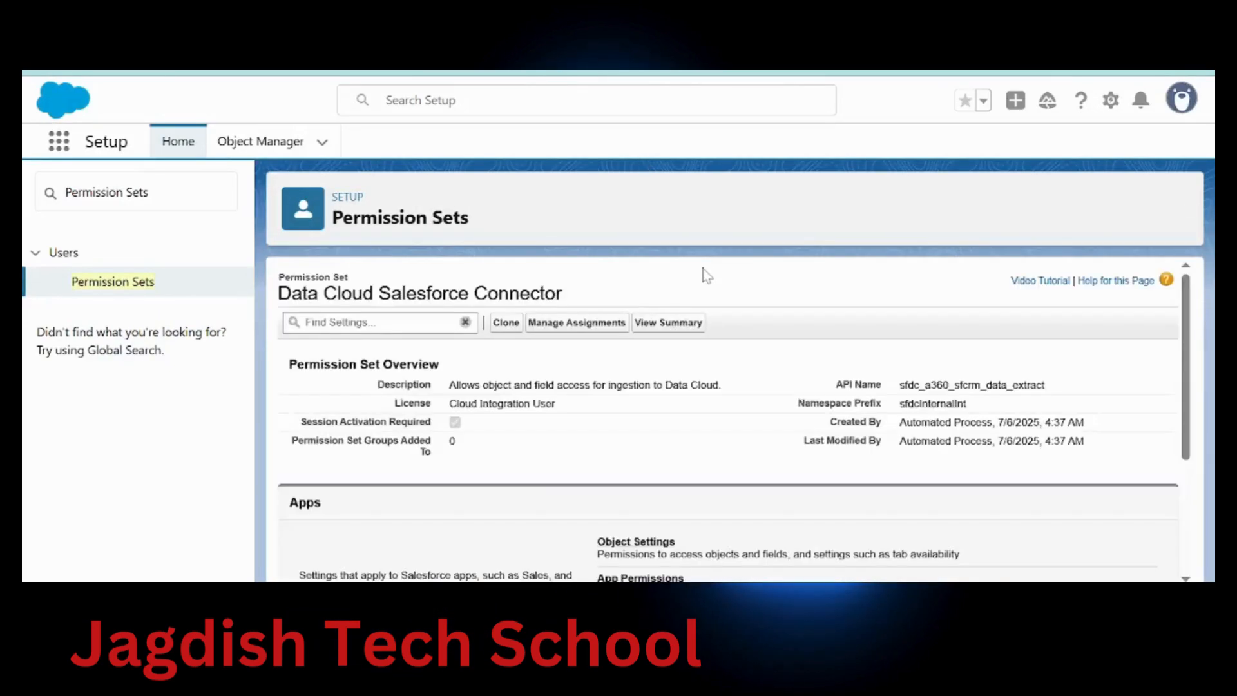
pyautogui.click(644, 542)
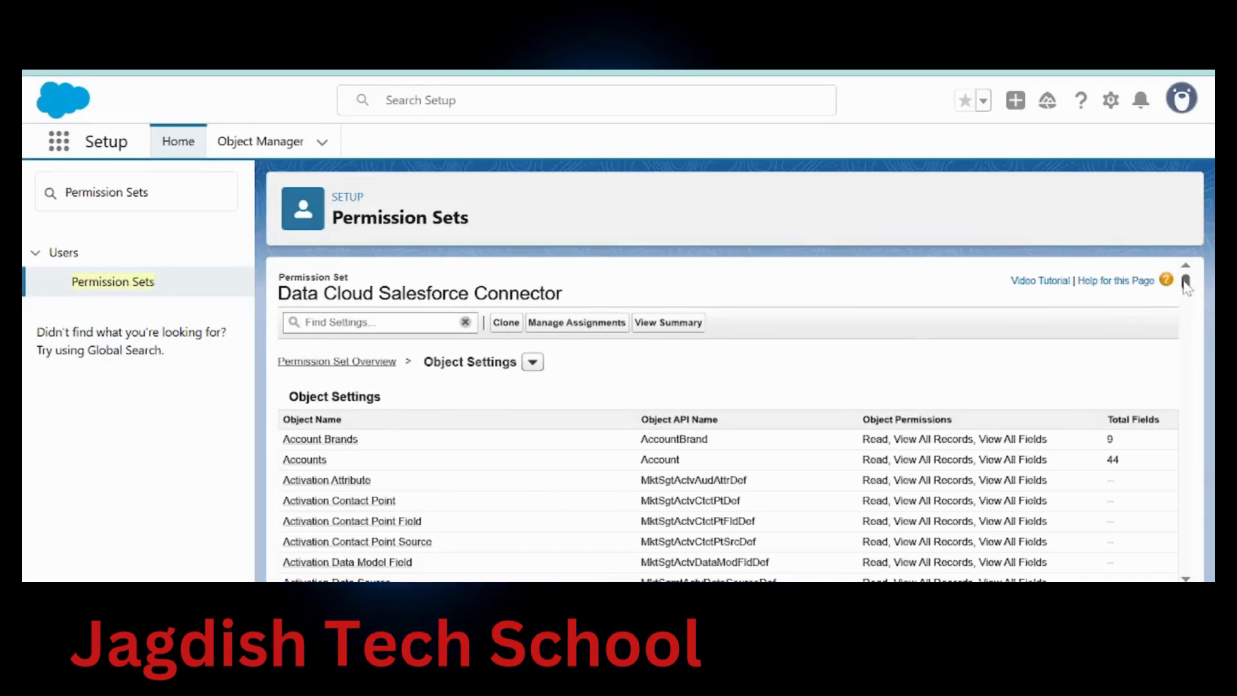
pyautogui.moveTo(1186, 284); pyautogui.dragTo(1194, 465)
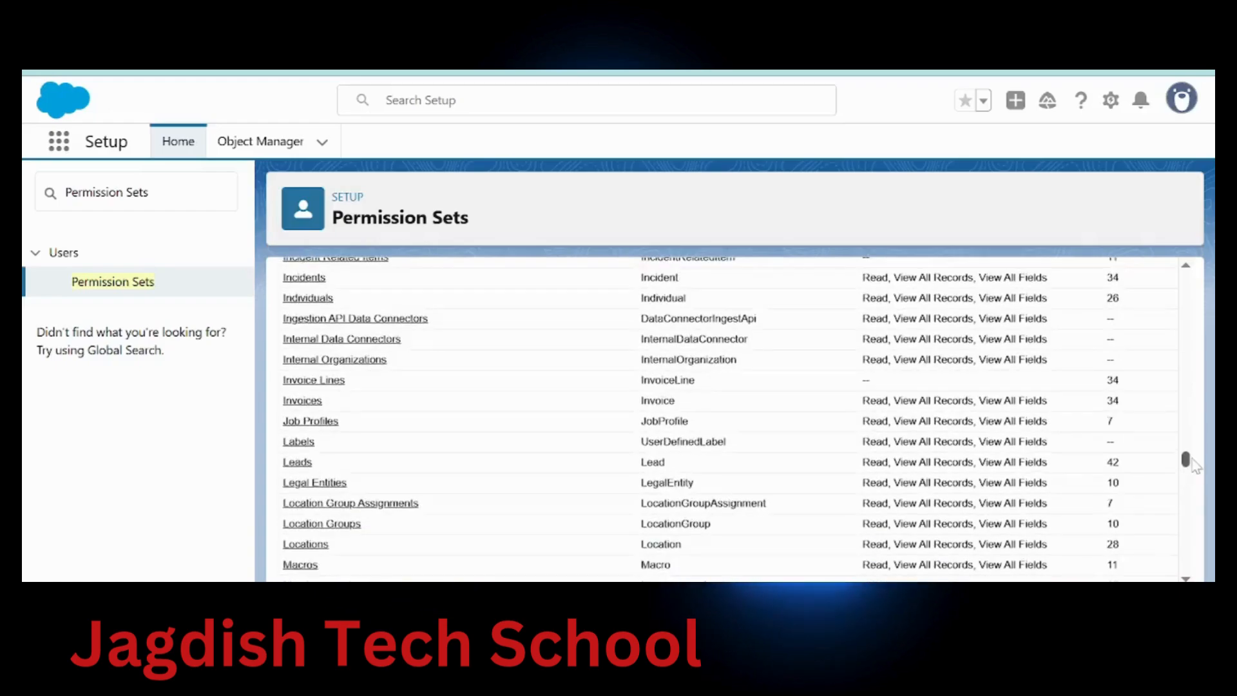
pyautogui.click(301, 467)
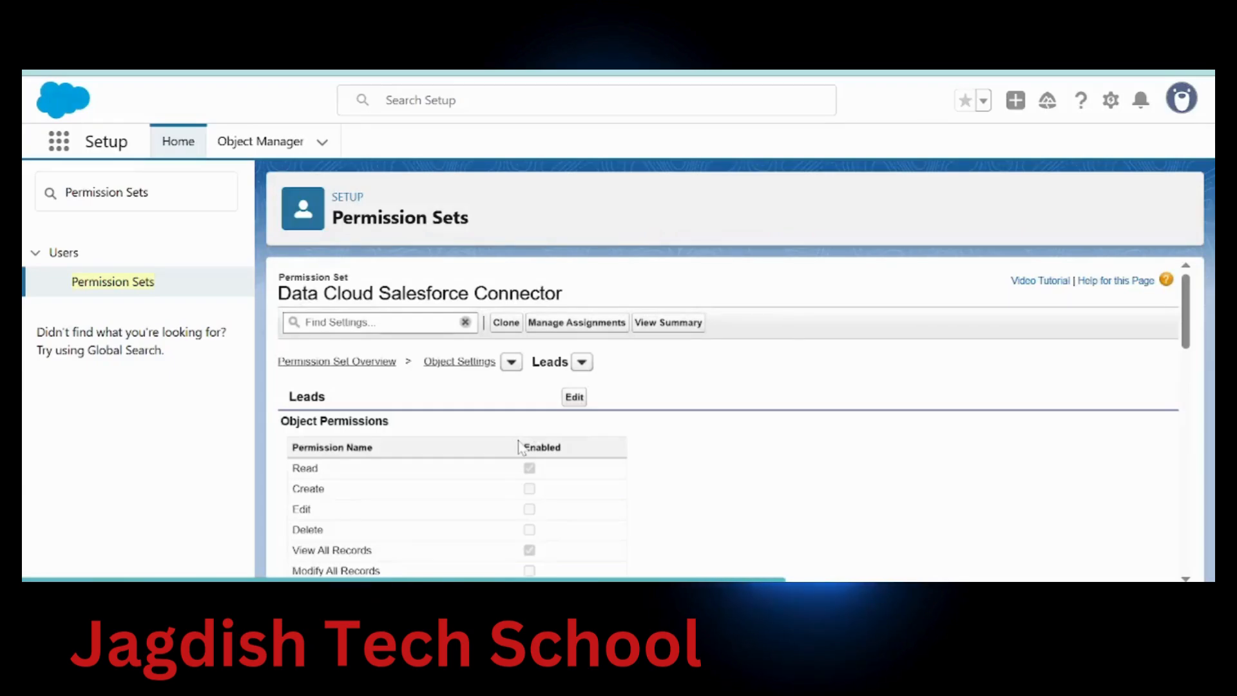
# Grant Read and Edit Access on all Lead fields in the Leads settings and save
pyautogui.click(574, 397)
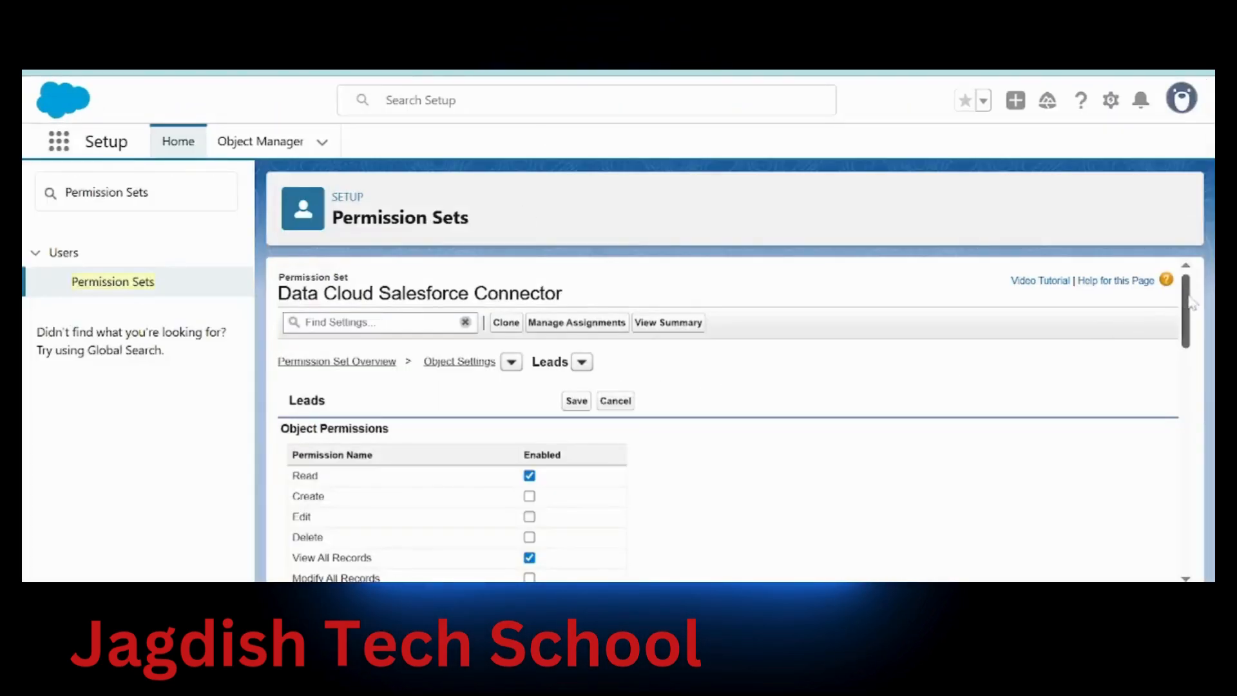
pyautogui.scroll(-5, 416, 286)
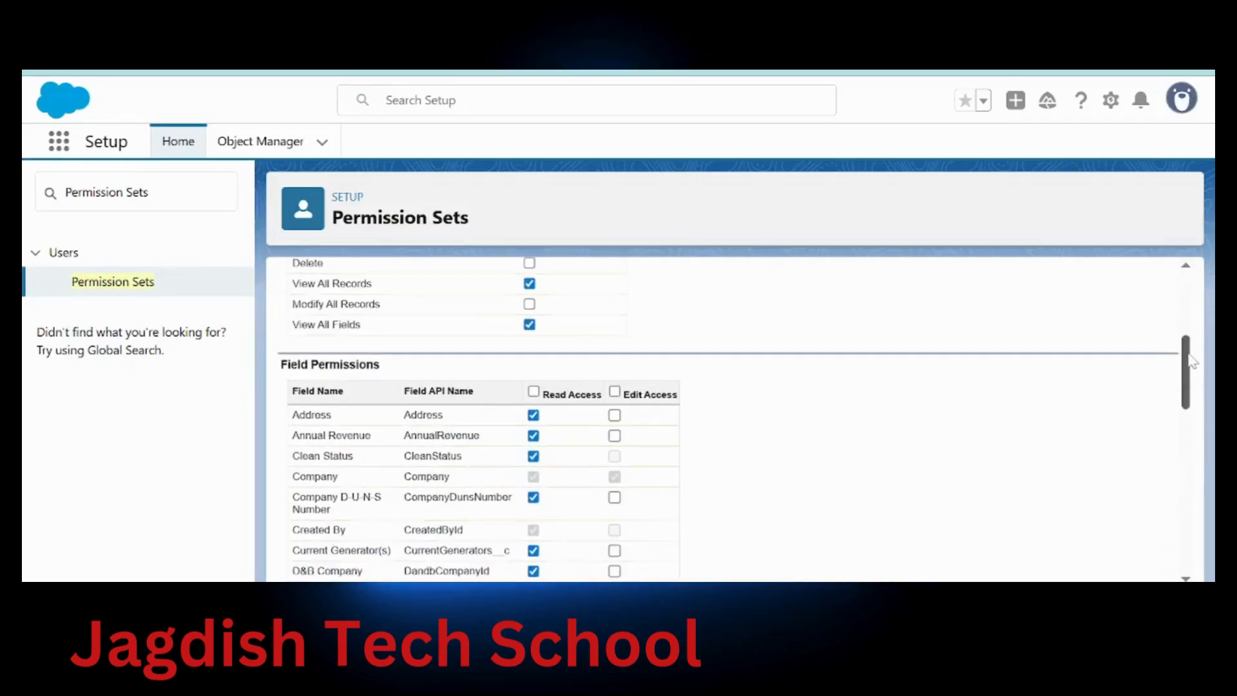
pyautogui.moveTo(281, 317); pyautogui.dragTo(381, 318)
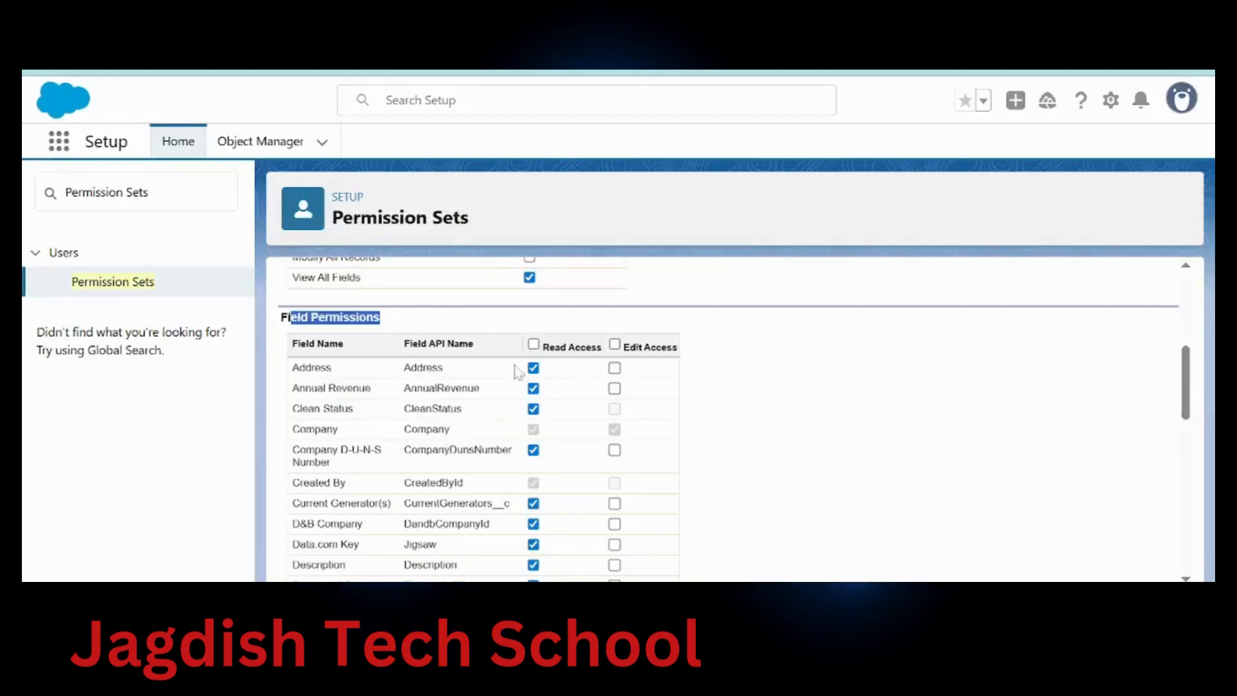
pyautogui.click(535, 345)
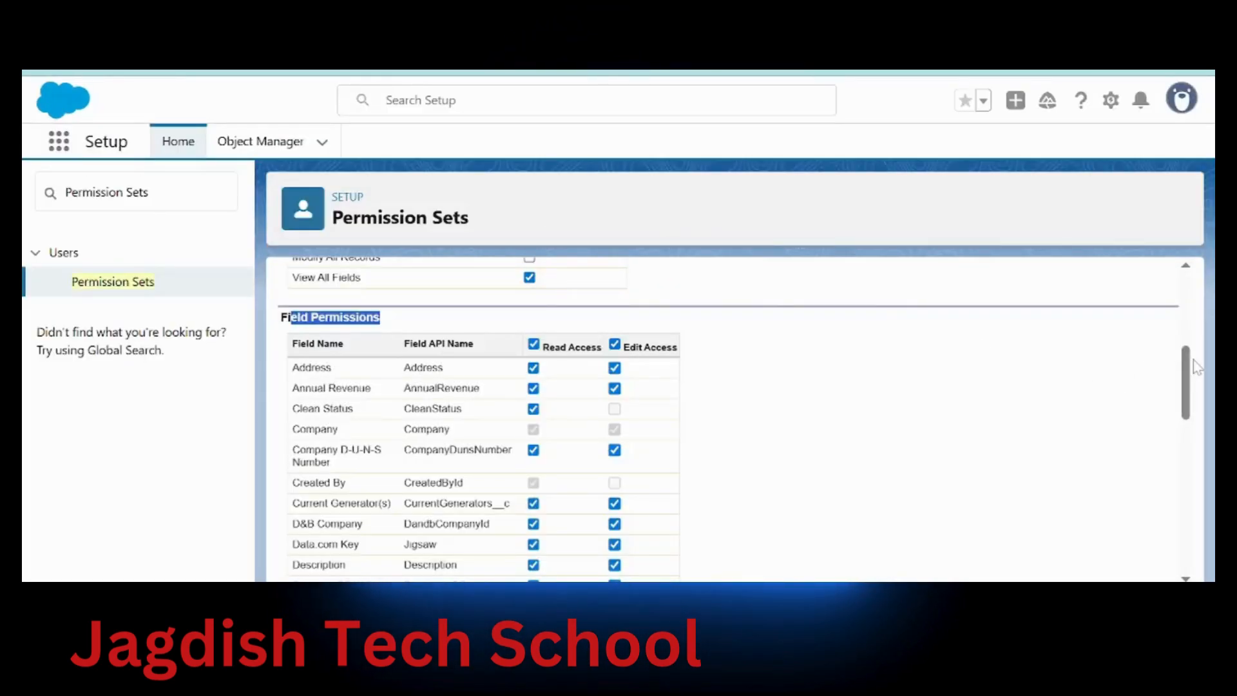
pyautogui.moveTo(1188, 379); pyautogui.dragTo(1178, 284)
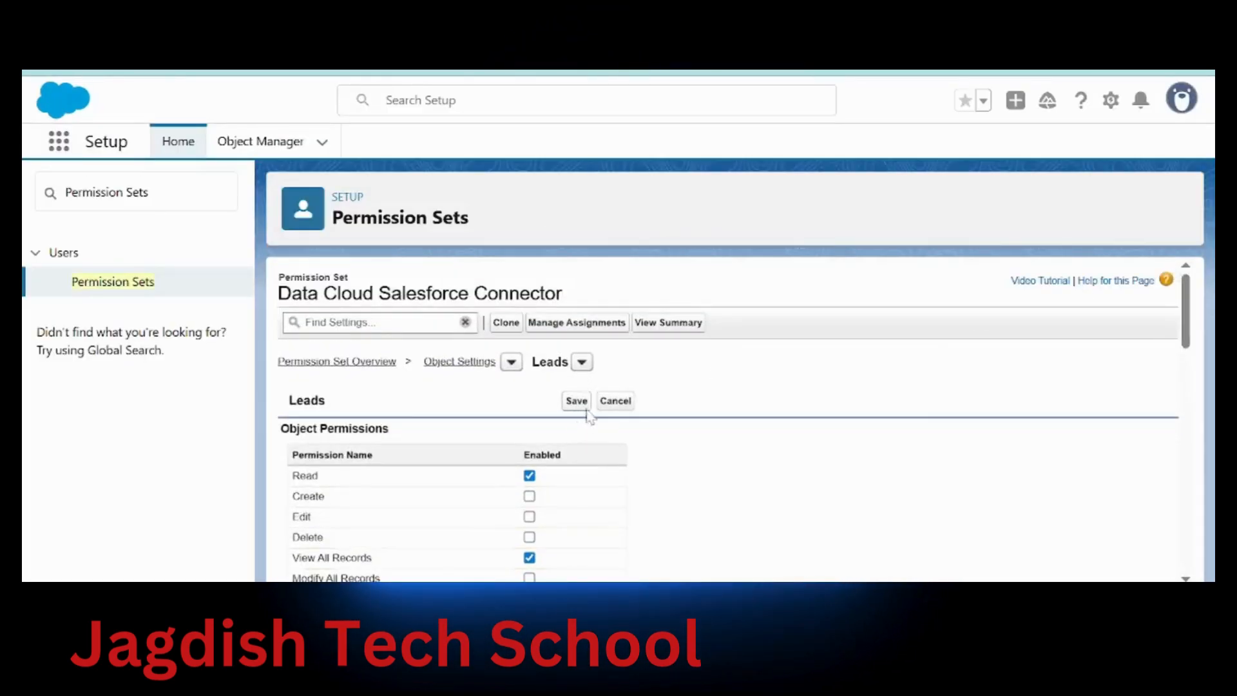
pyautogui.click(566, 402)
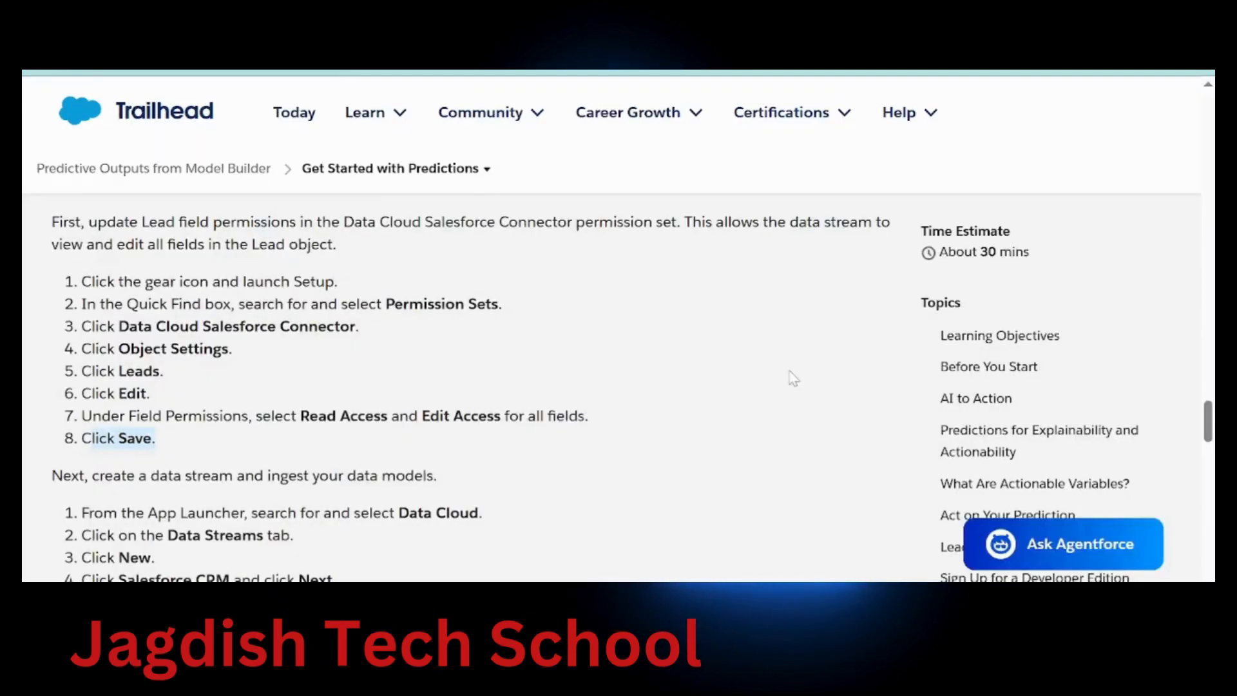
pyautogui.scroll(-4, 451, 243)
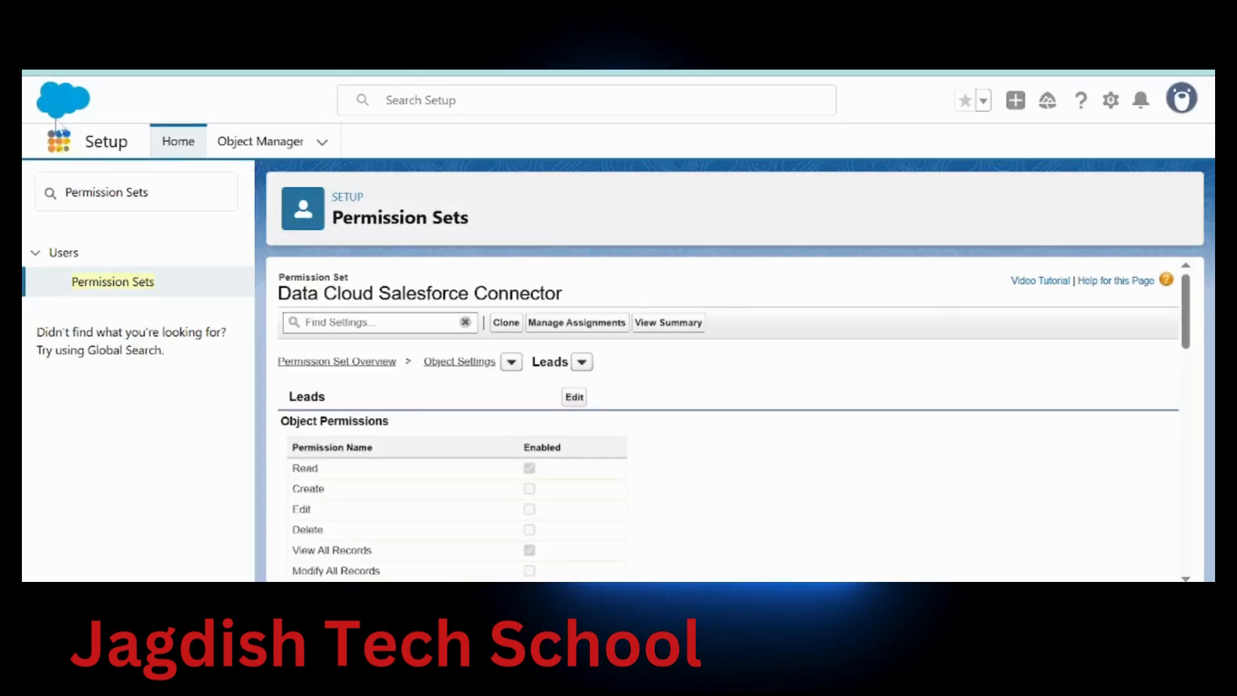
pyautogui.click(60, 143)
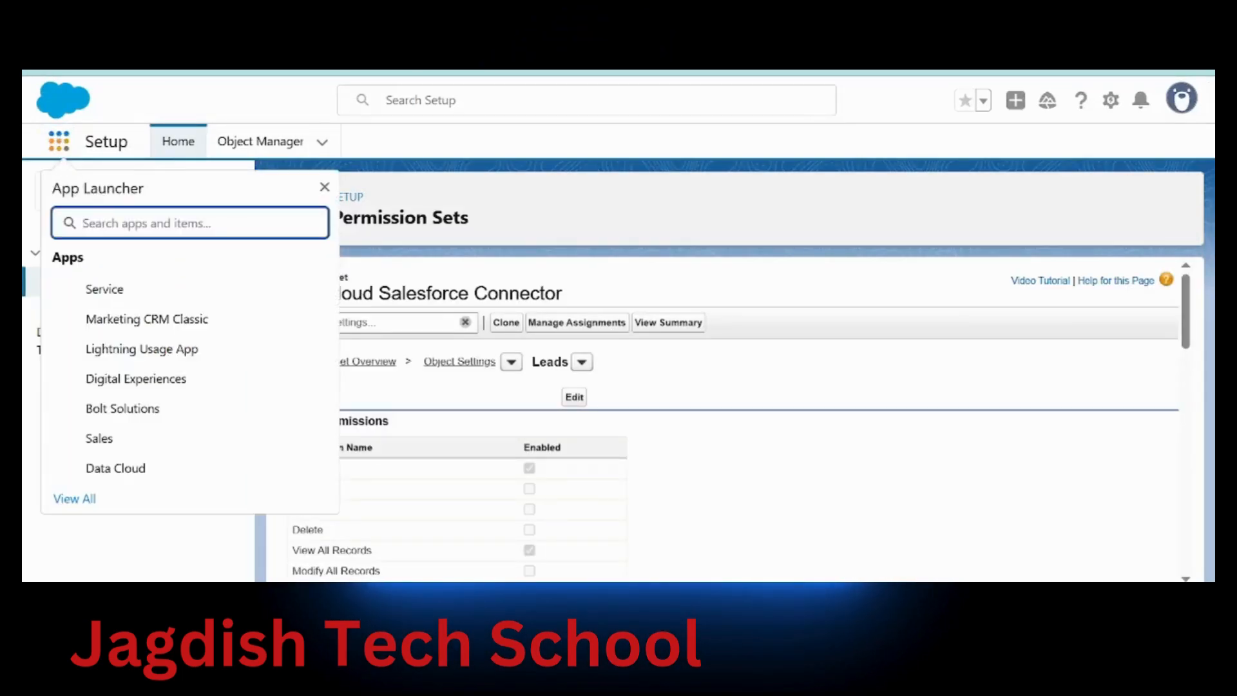
# Launch the Data Cloud app from the App Launcher and go to its Data Streams list
pyautogui.write('Data Cloud')
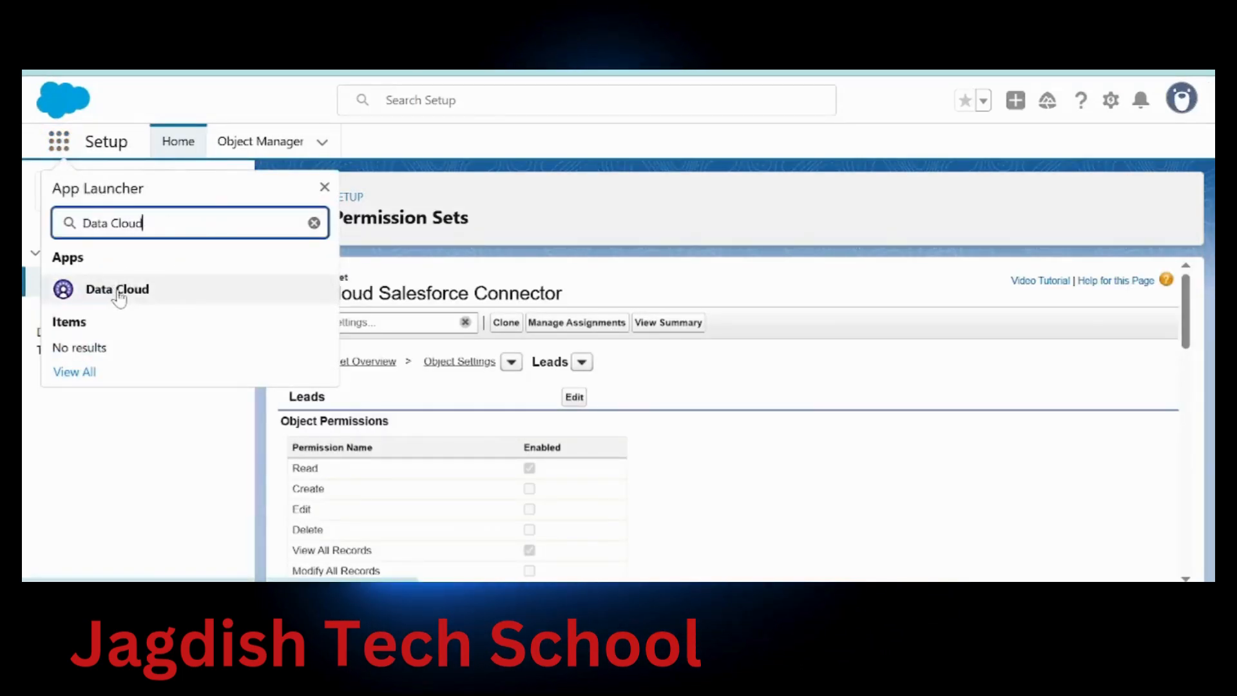
pyautogui.click(119, 295)
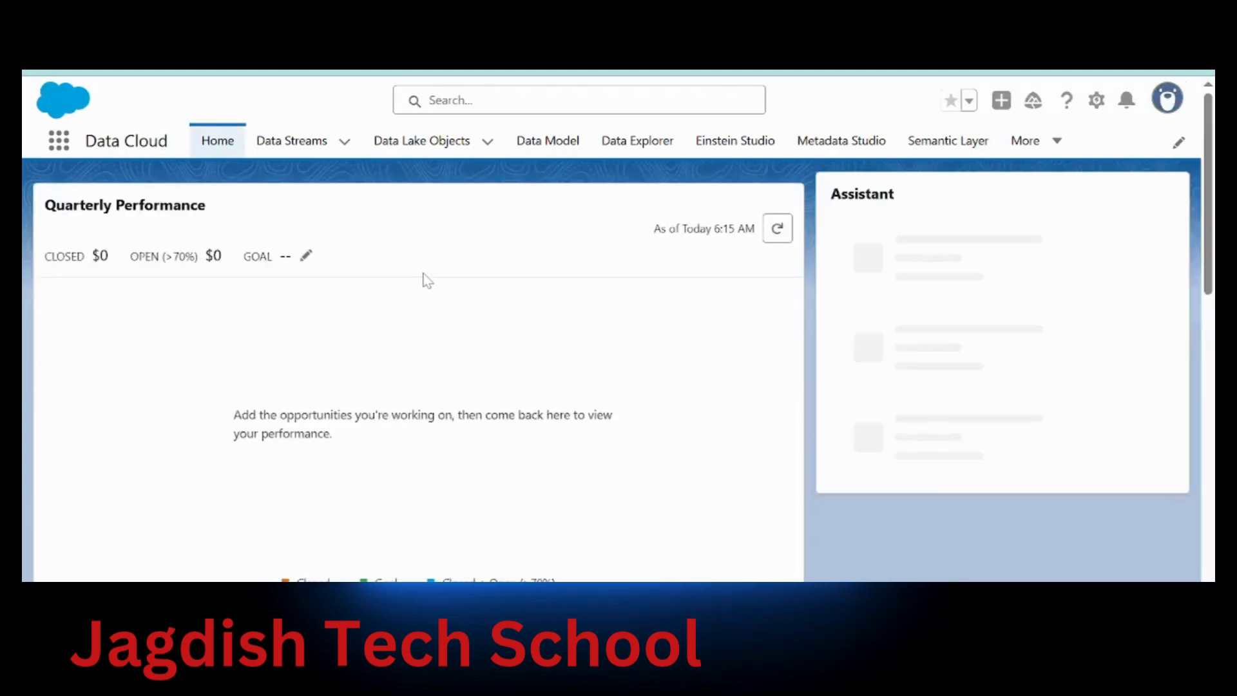
pyautogui.click(304, 148)
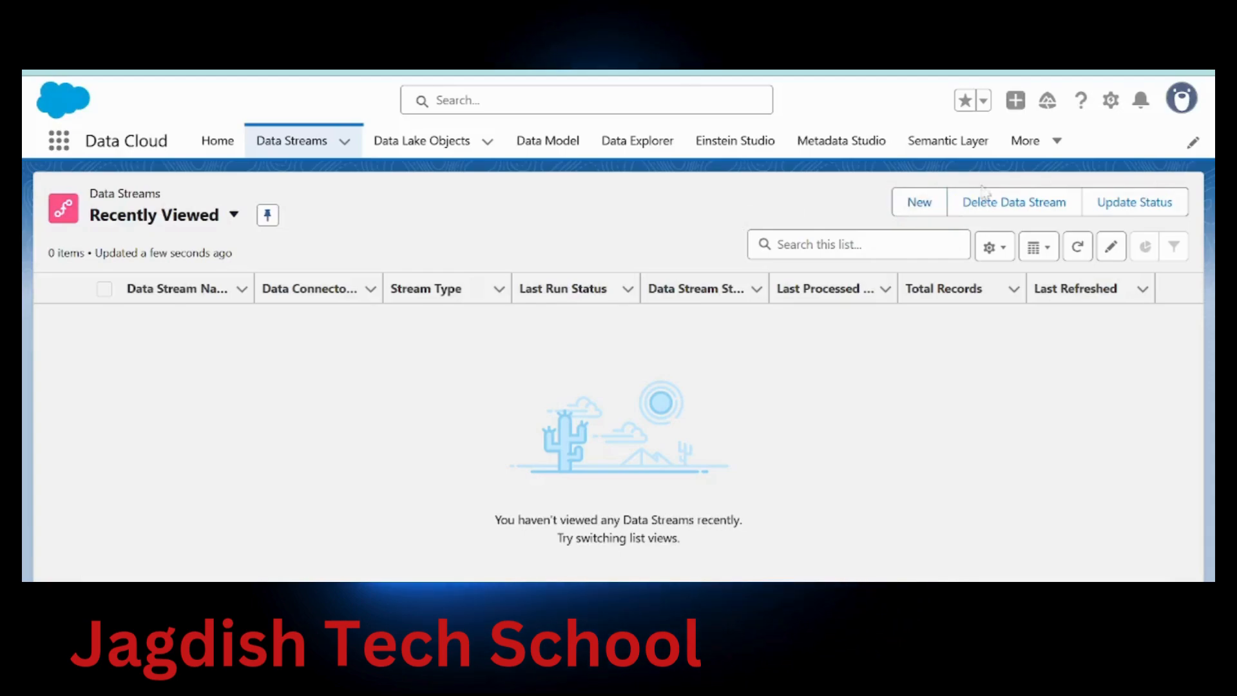
# Start a new data stream with Salesforce CRM as the source, clearing the notification and Guidance Center
pyautogui.click(919, 205)
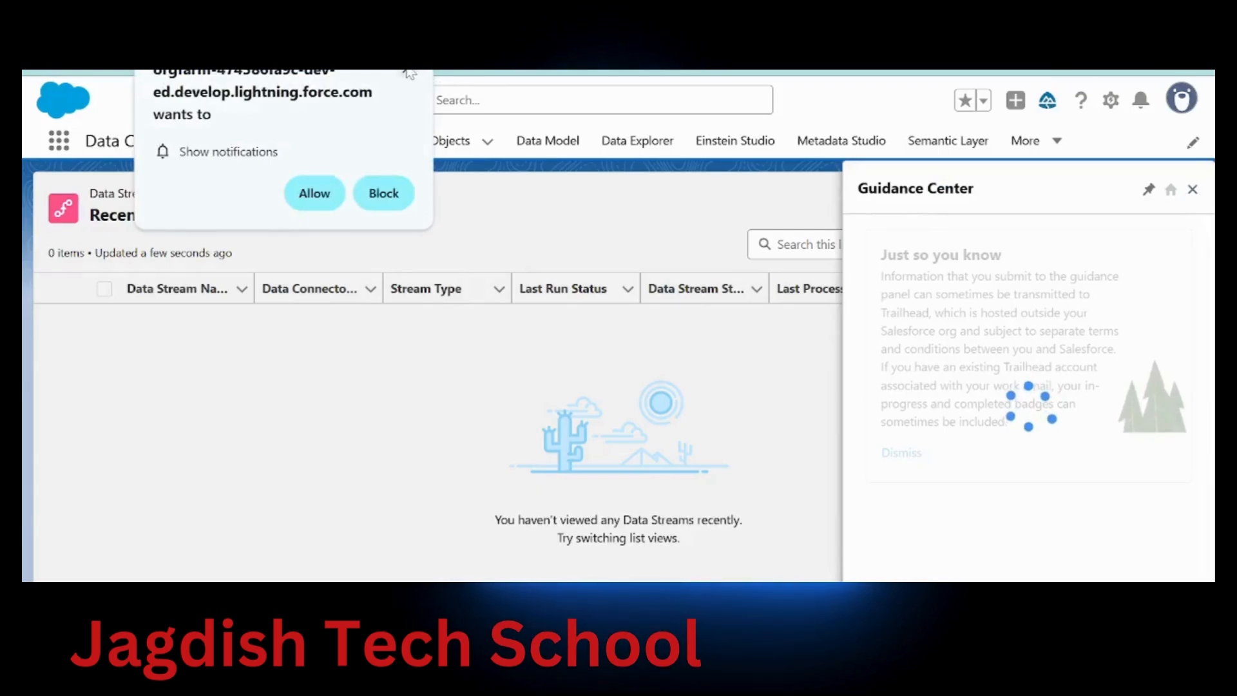
pyautogui.click(407, 71)
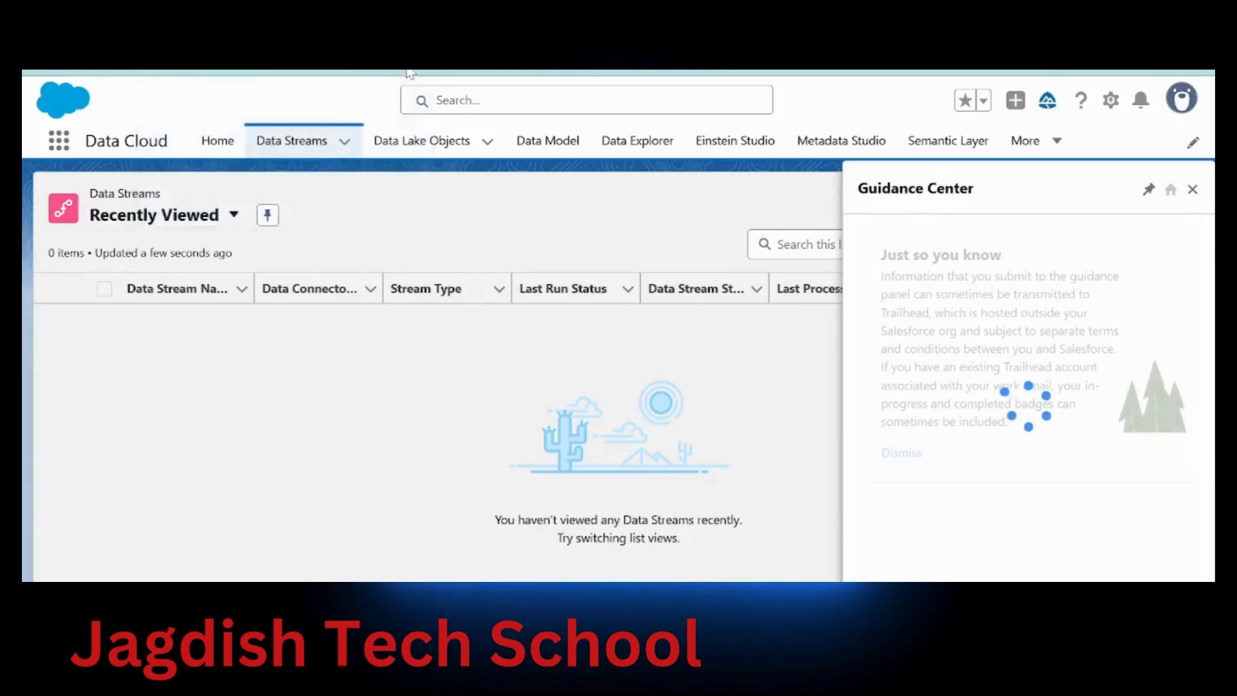
pyautogui.click(1193, 190)
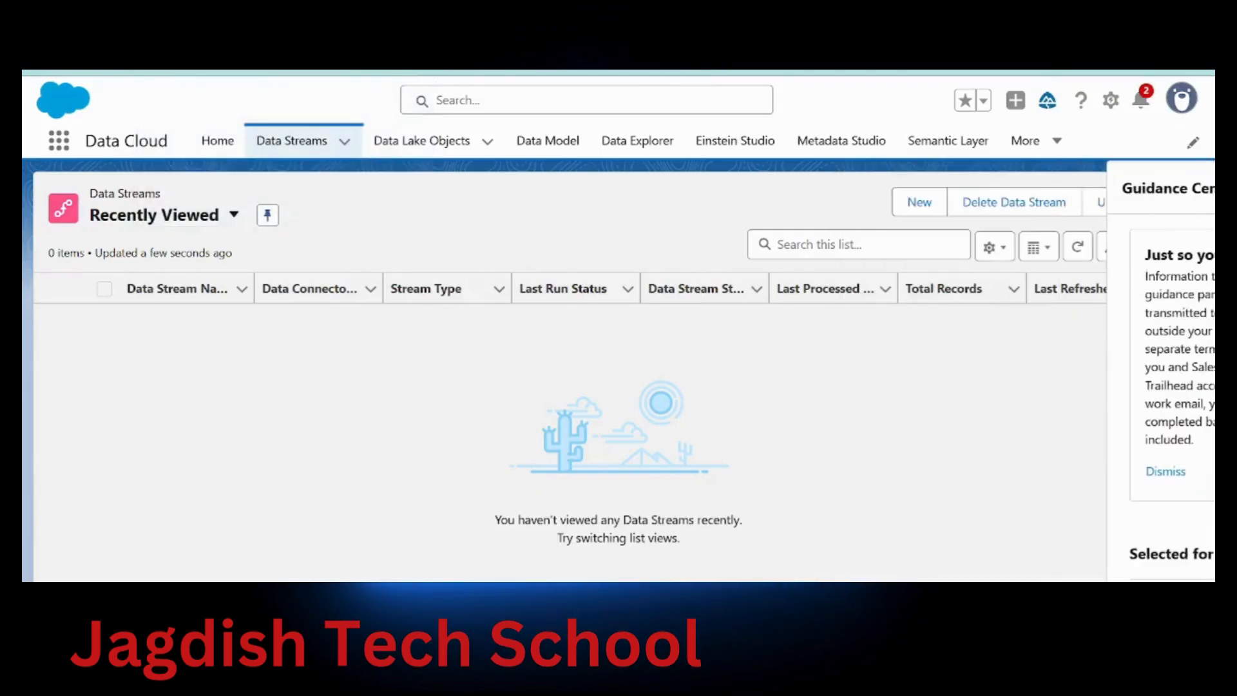
pyautogui.click(920, 203)
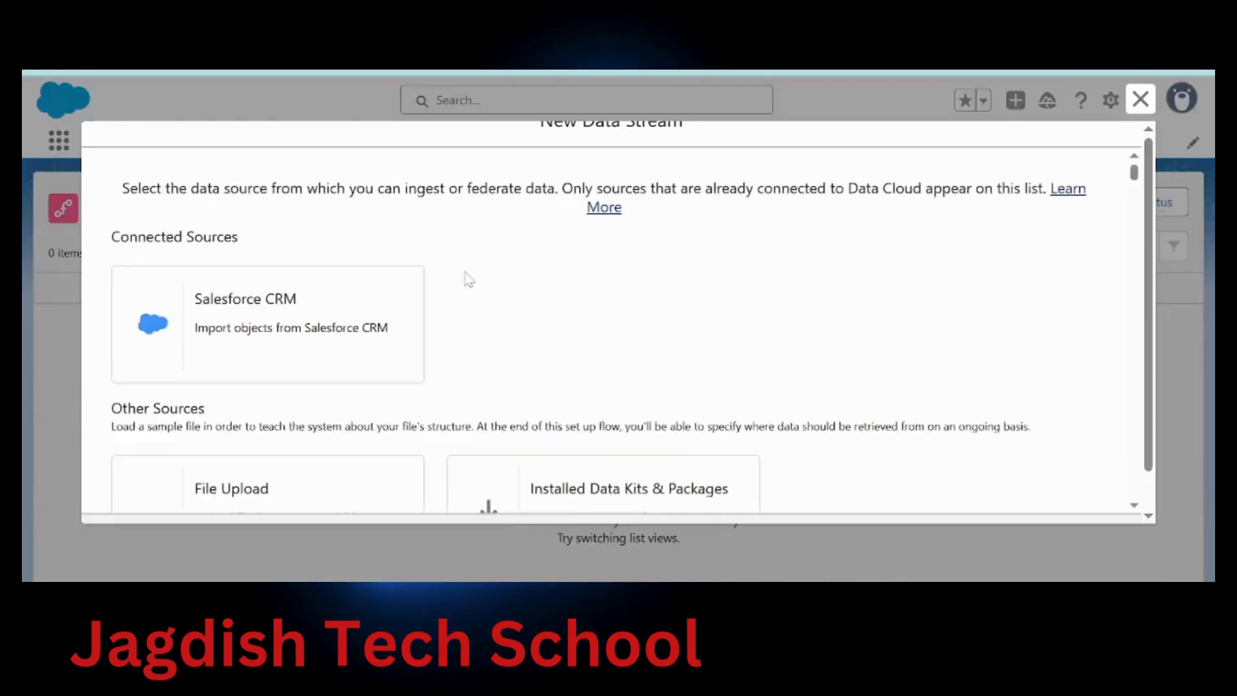
pyautogui.click(304, 298)
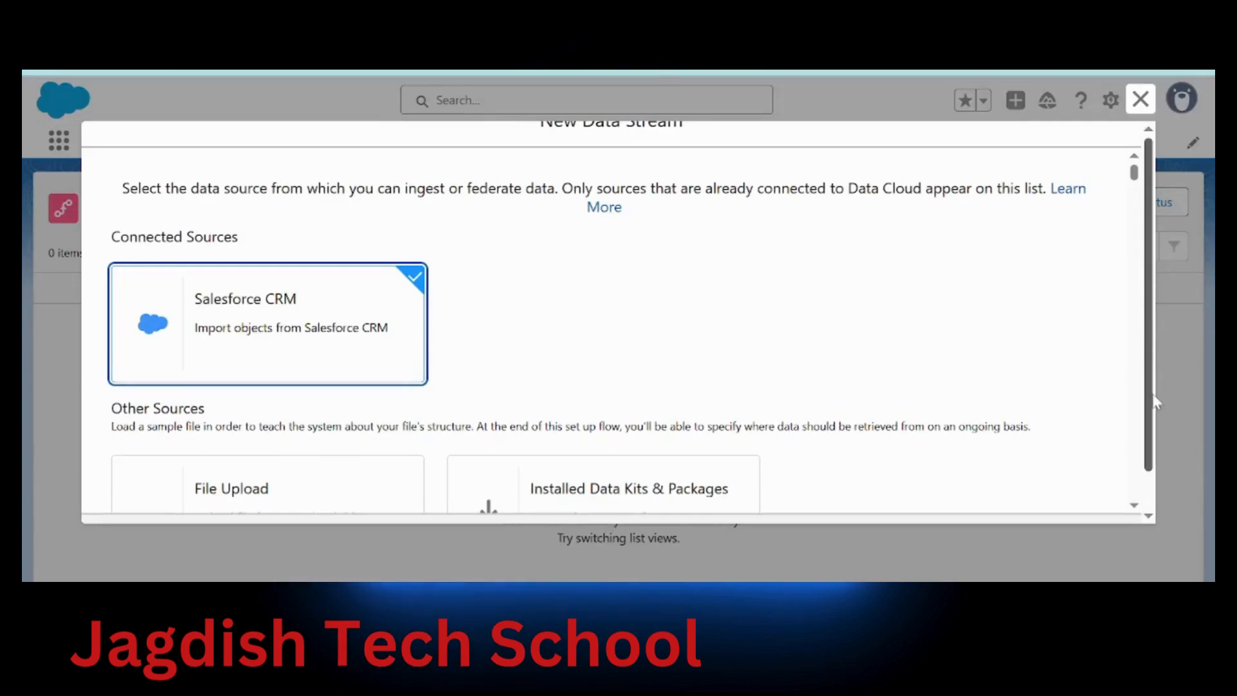
pyautogui.moveTo(1152, 401); pyautogui.dragTo(1156, 490)
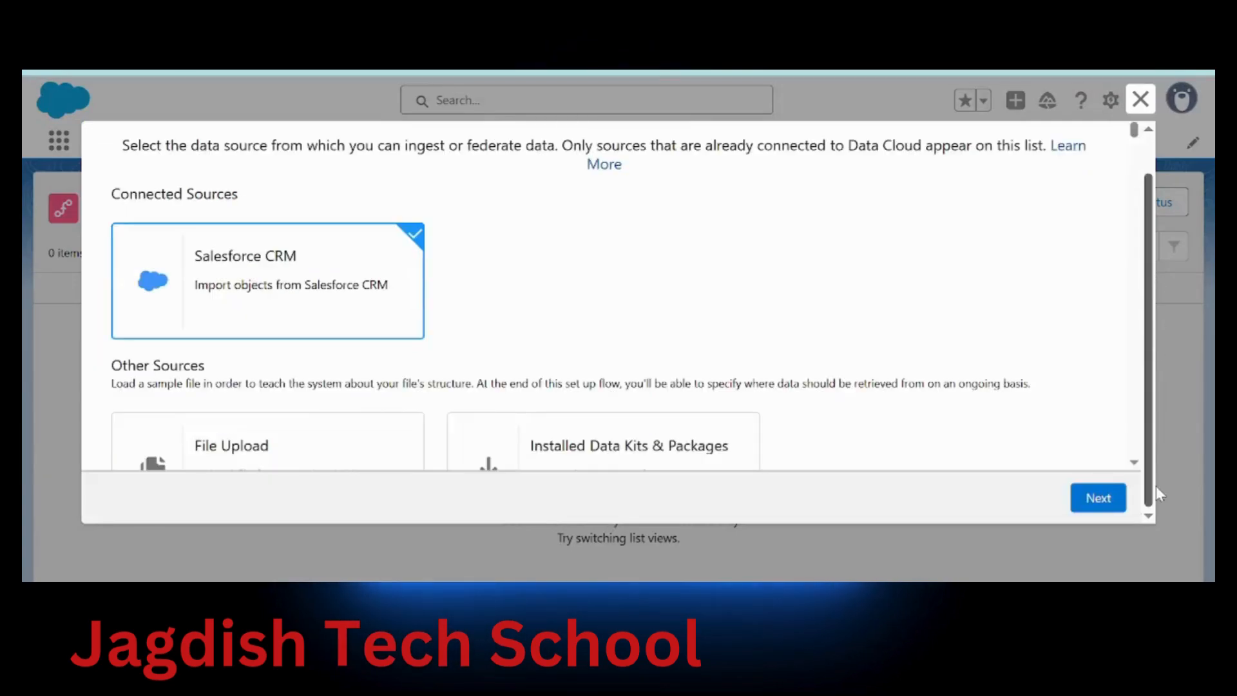
pyautogui.click(1100, 500)
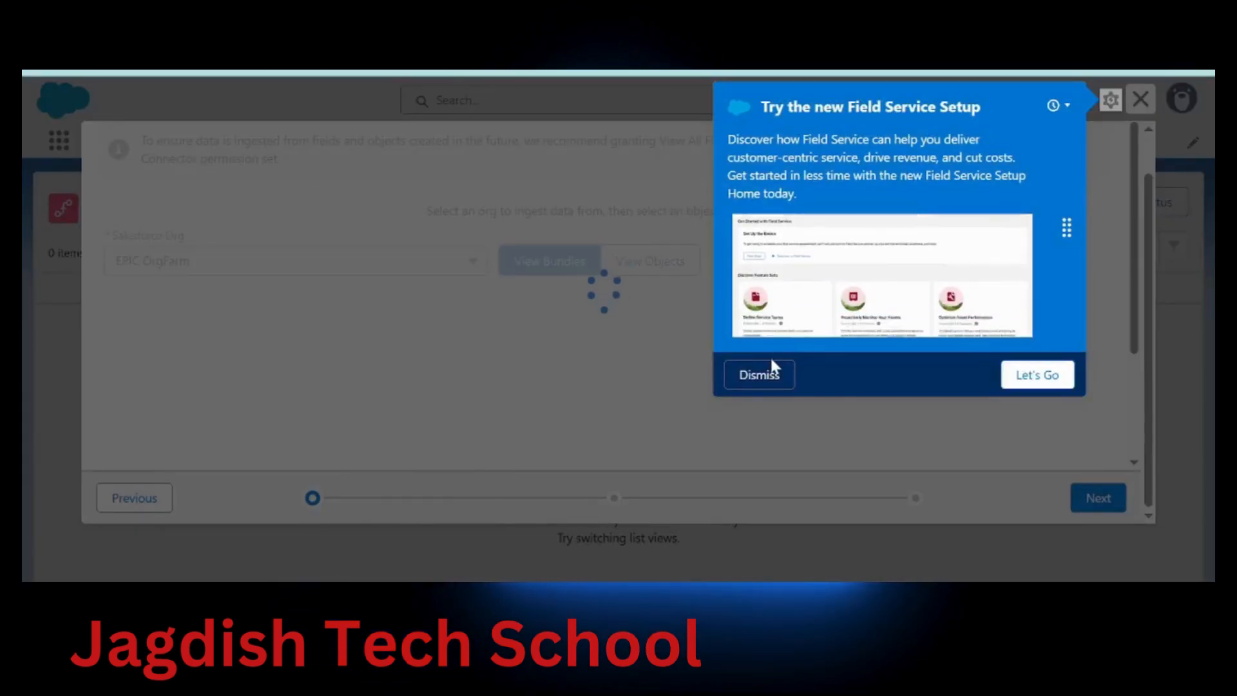
# Choose the LeadsforTrainingModels custom bundle containing Lead_Home and continue the wizard
pyautogui.click(770, 374)
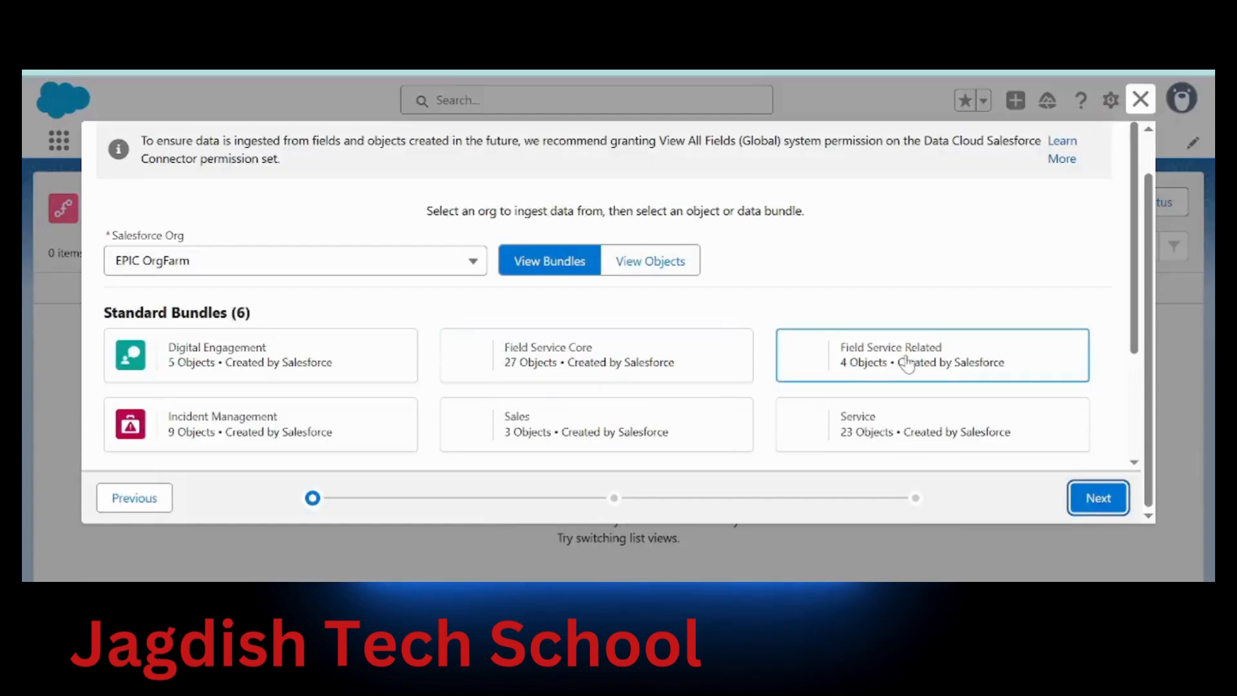
pyautogui.scroll(-1, 1140, 309)
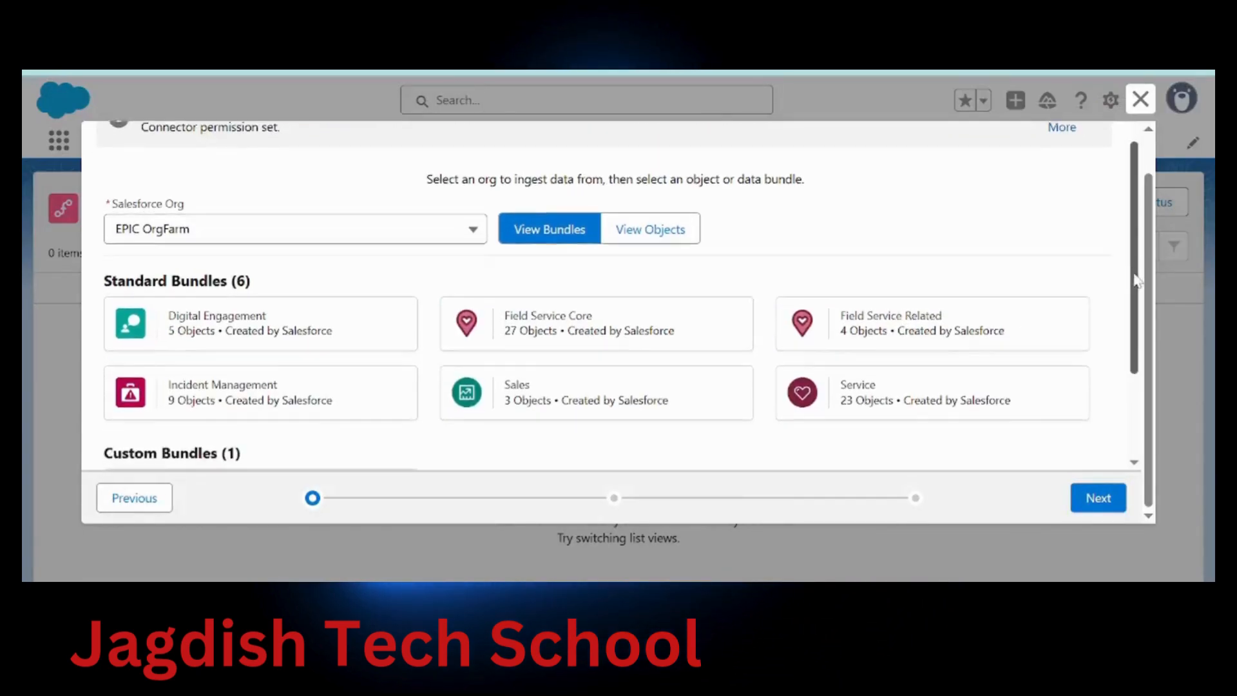
pyautogui.scroll(-1, 1141, 310)
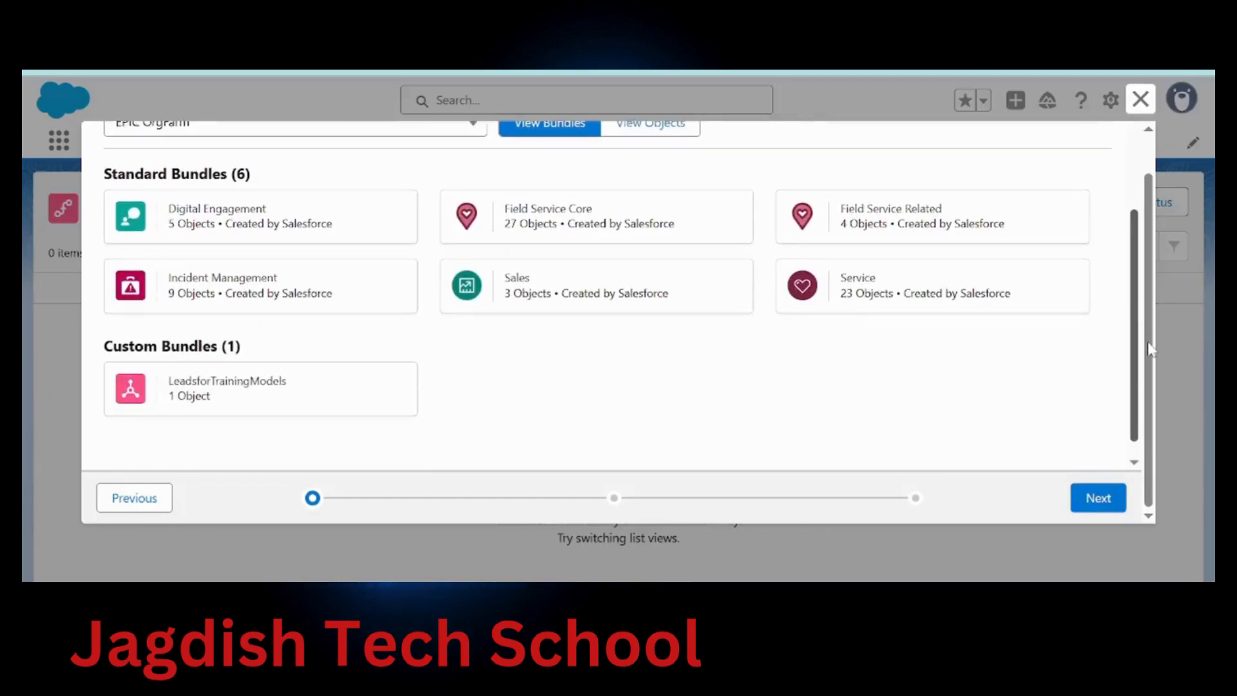
pyautogui.click(248, 389)
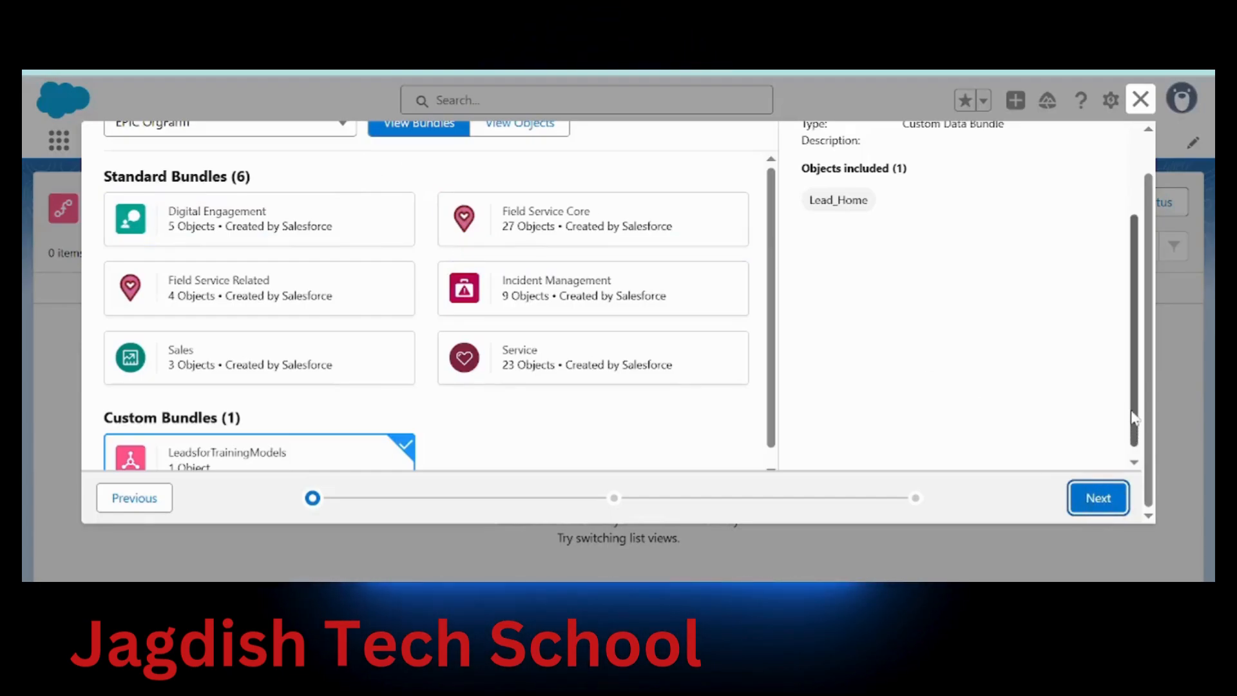
pyautogui.scroll(-1, 1129, 451)
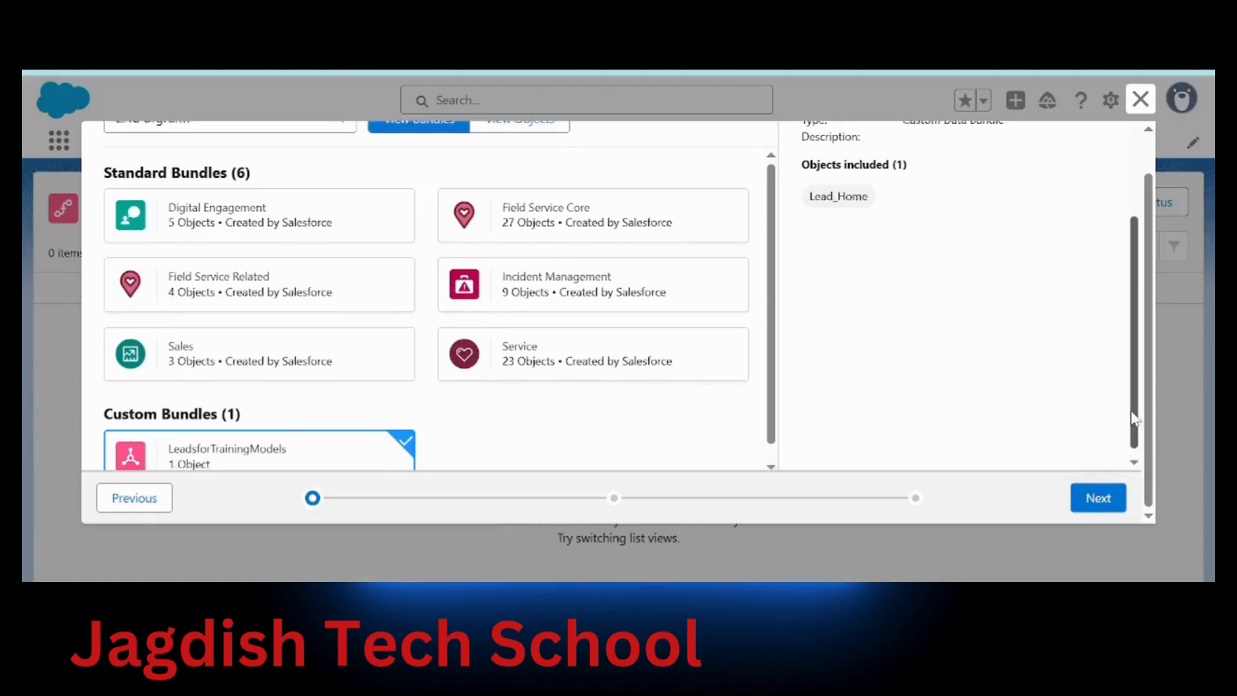
pyautogui.click(1099, 499)
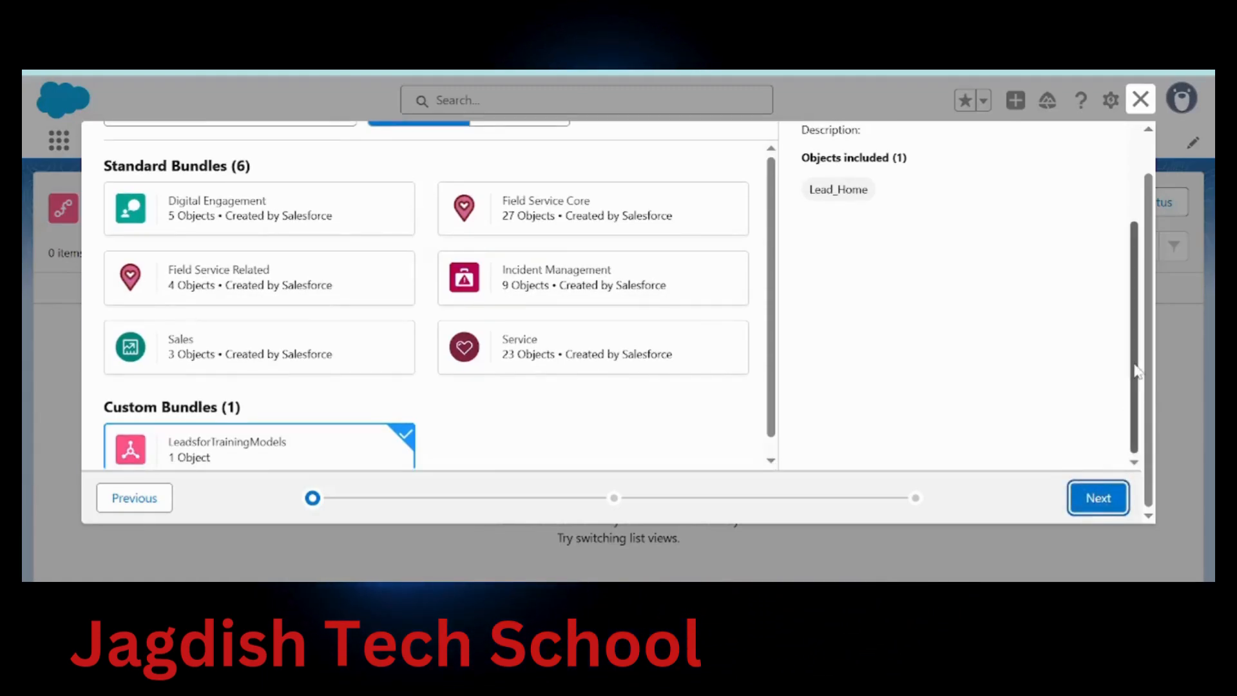
pyautogui.moveTo(1135, 367); pyautogui.dragTo(1141, 295)
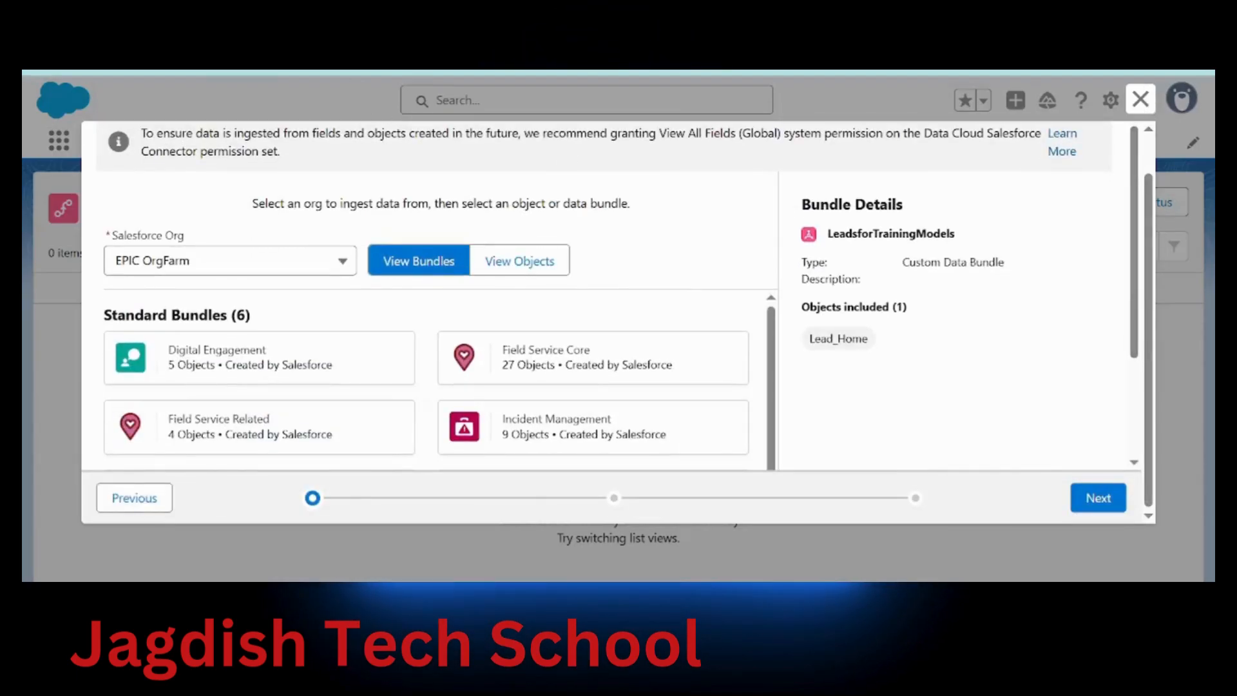
# Deploy the LeadsforTrainingModels bundle with Lead_Home as Profile category using Upsert refresh
pyautogui.click(291, 26)
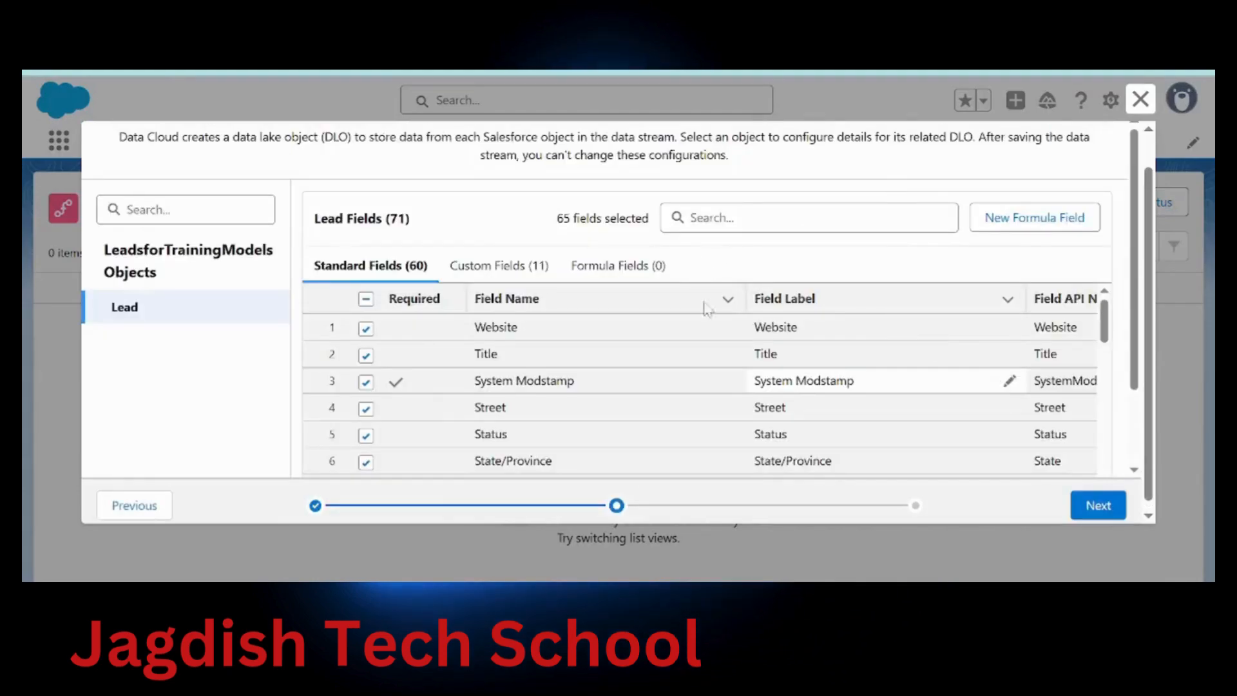
pyautogui.click(1109, 515)
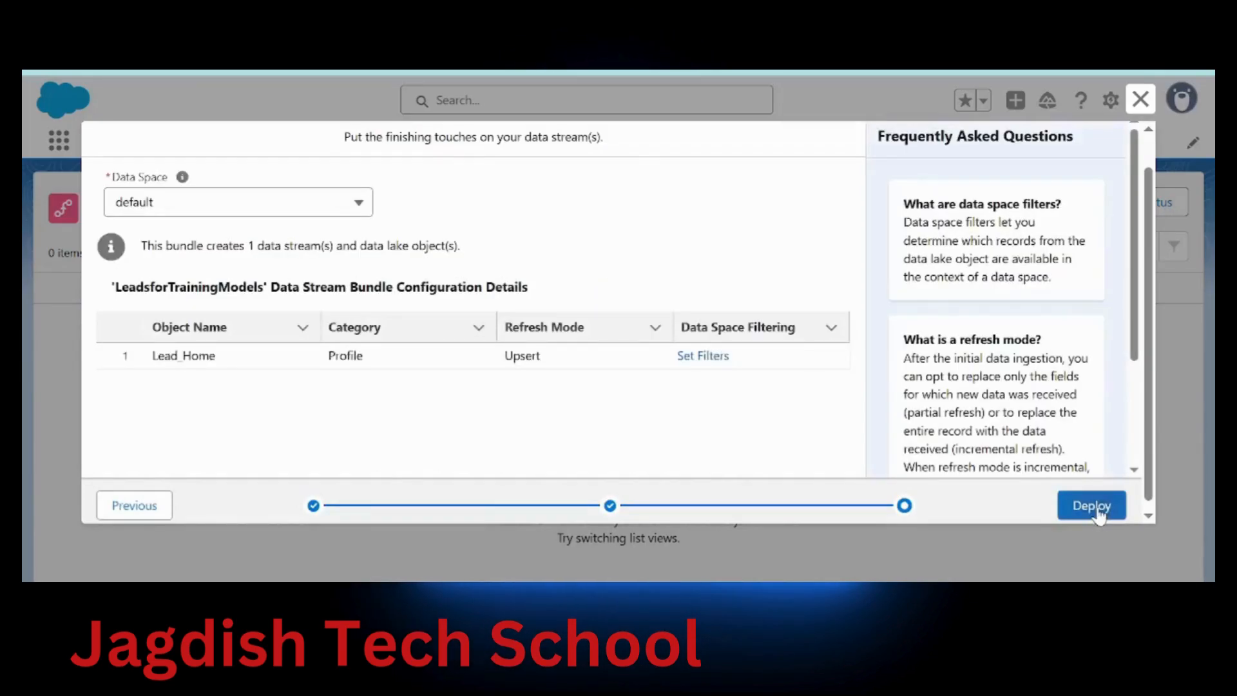
pyautogui.click(1099, 512)
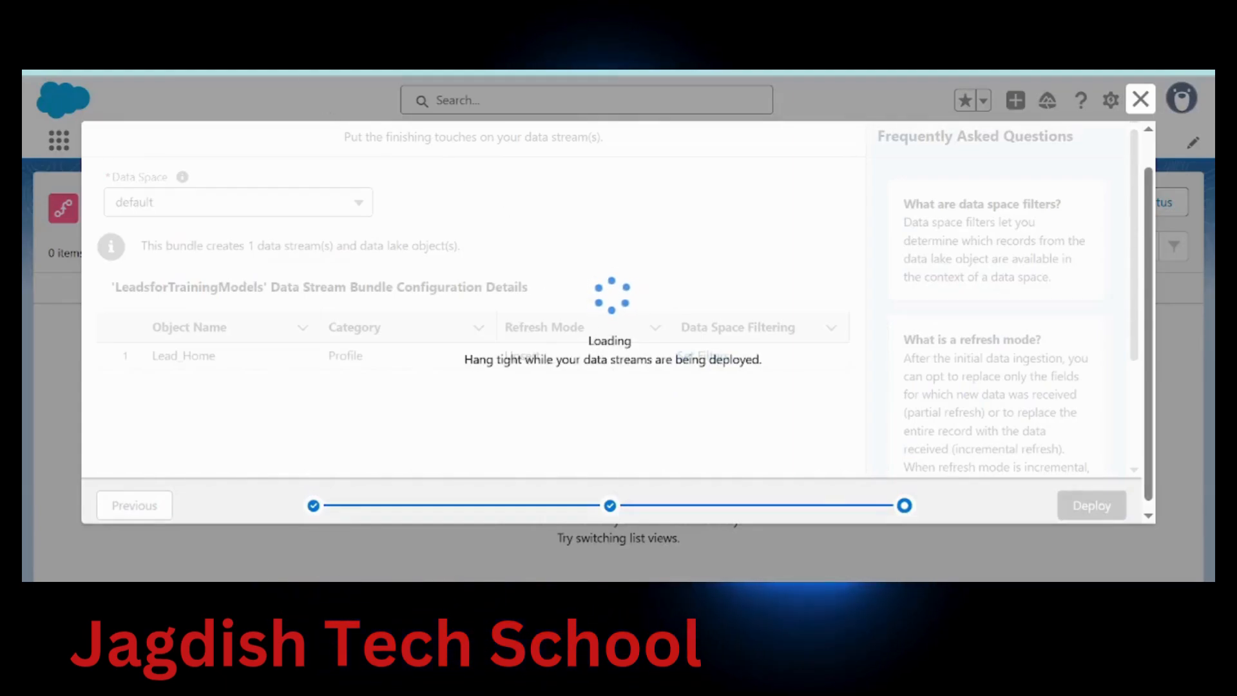
pyautogui.click(290, 71)
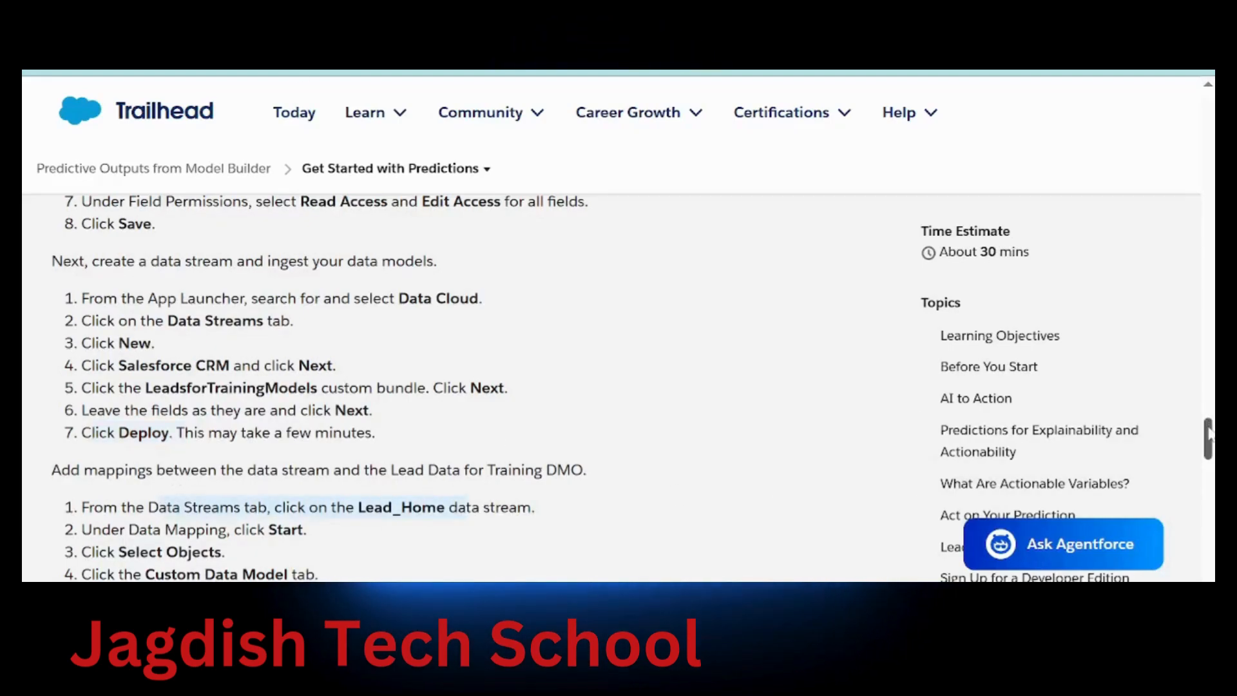
# Read Trailhead's Lead_Home mapping steps, then return to the Data Cloud Data Streams list
pyautogui.moveTo(1209, 436); pyautogui.dragTo(1209, 455)
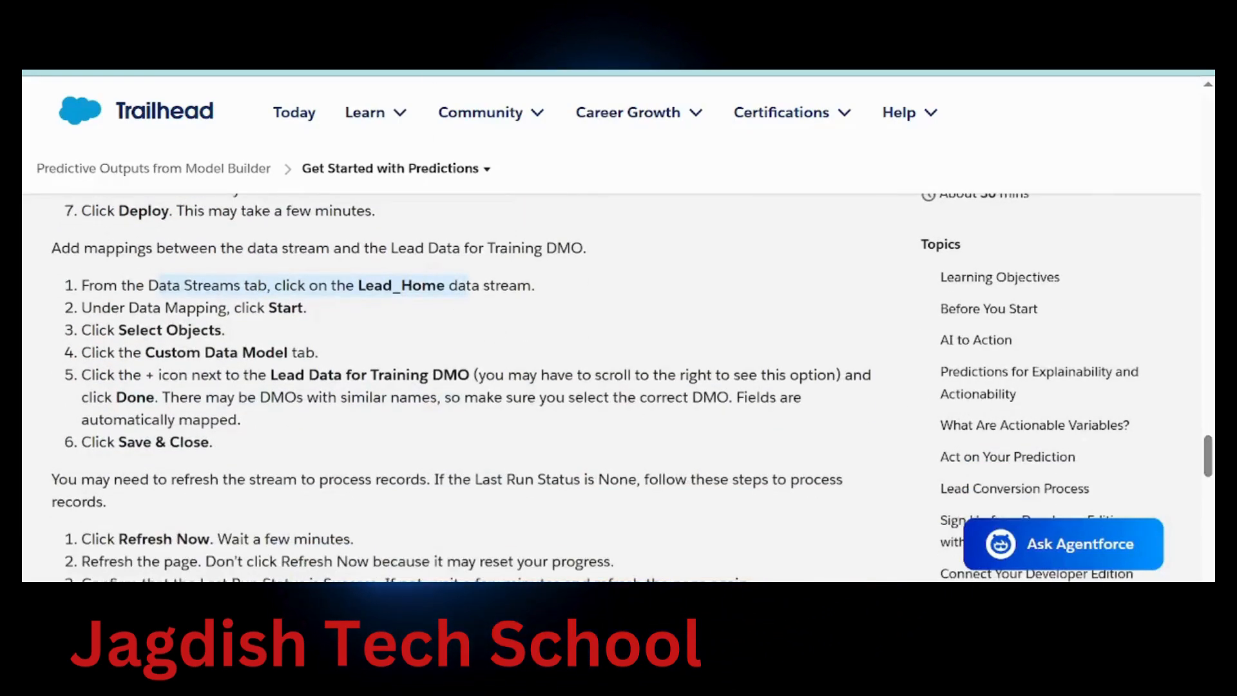
pyautogui.click(645, 71)
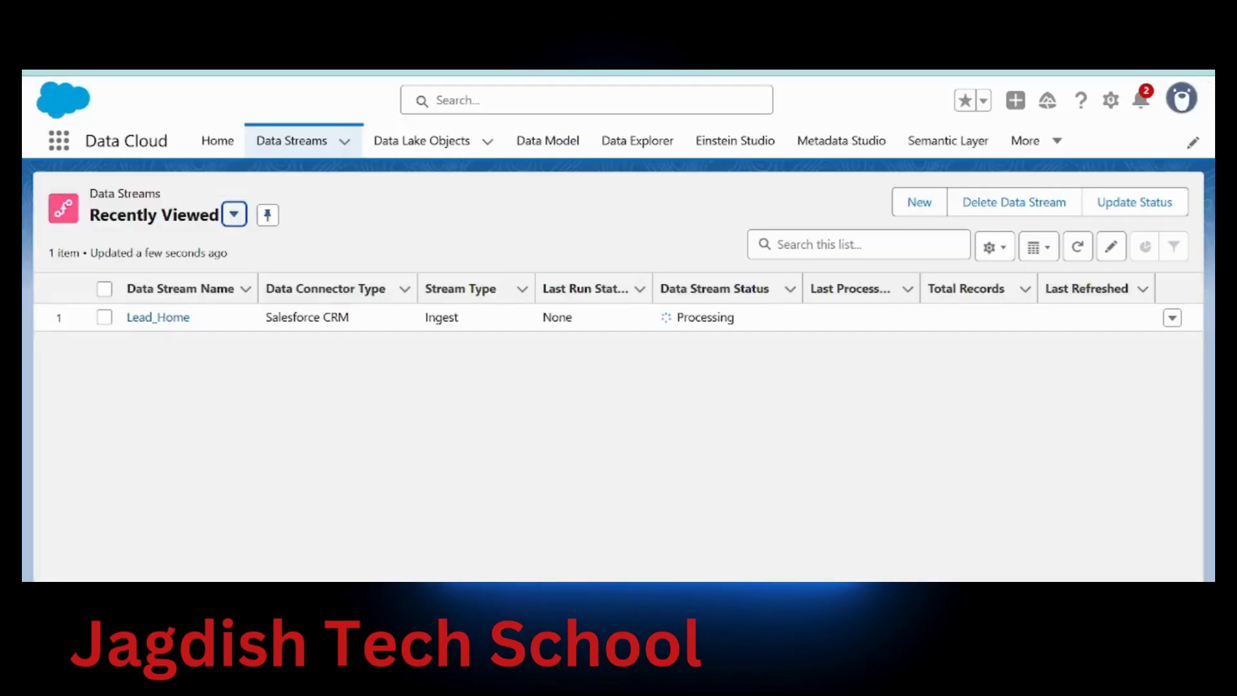
# Open the Lead_Home data stream and start its Data Mapping
pyautogui.click(173, 318)
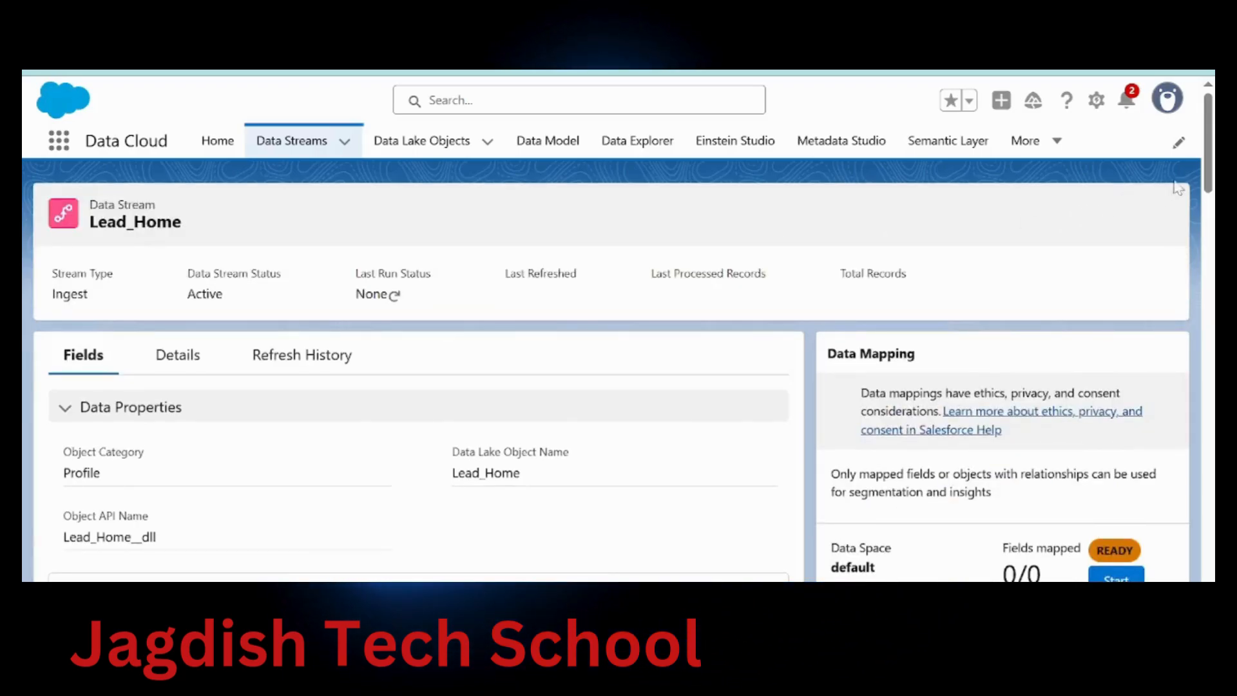
pyautogui.scroll(-3, 1193, 179)
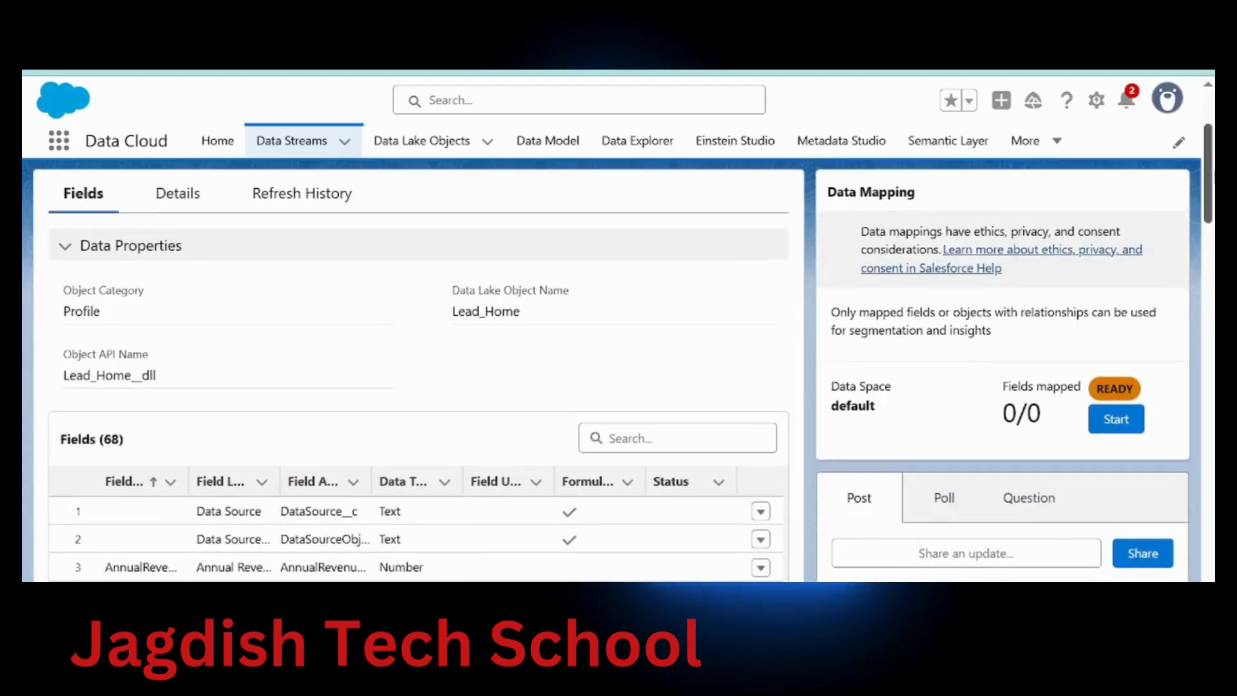
pyautogui.click(1116, 420)
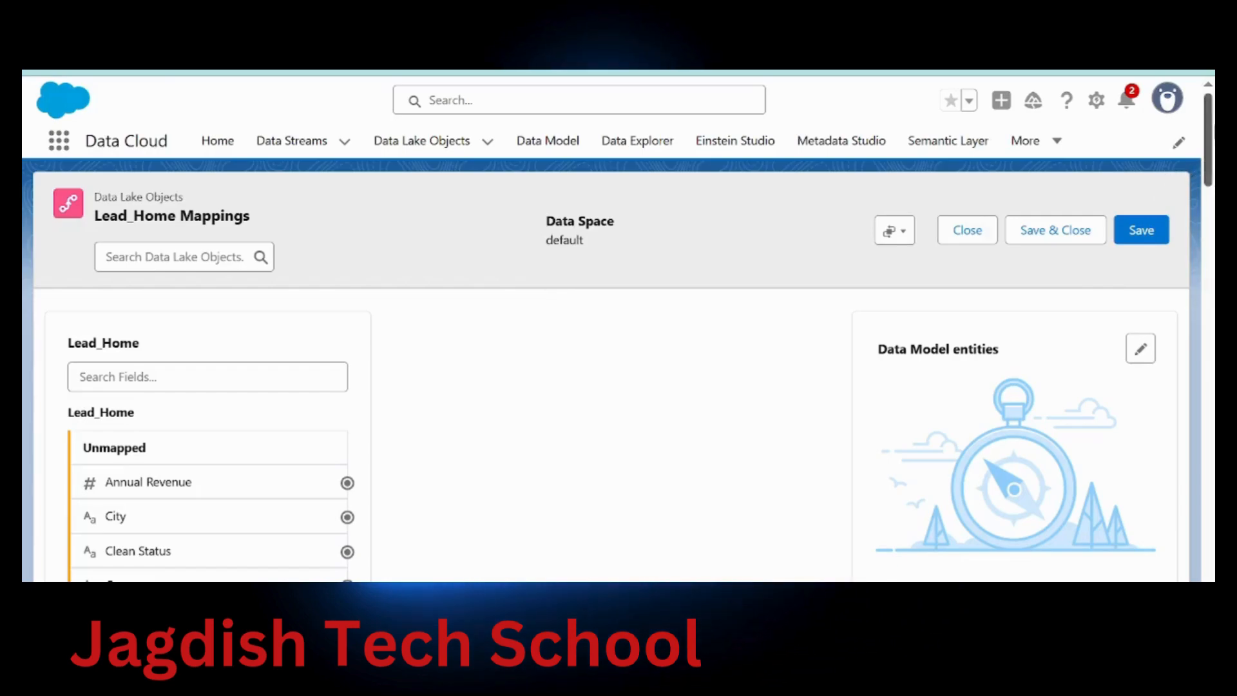
# Open Select Objects in the Lead_Home Mappings editor's Data Model entities panel
pyautogui.scroll(-1, 611, 376)
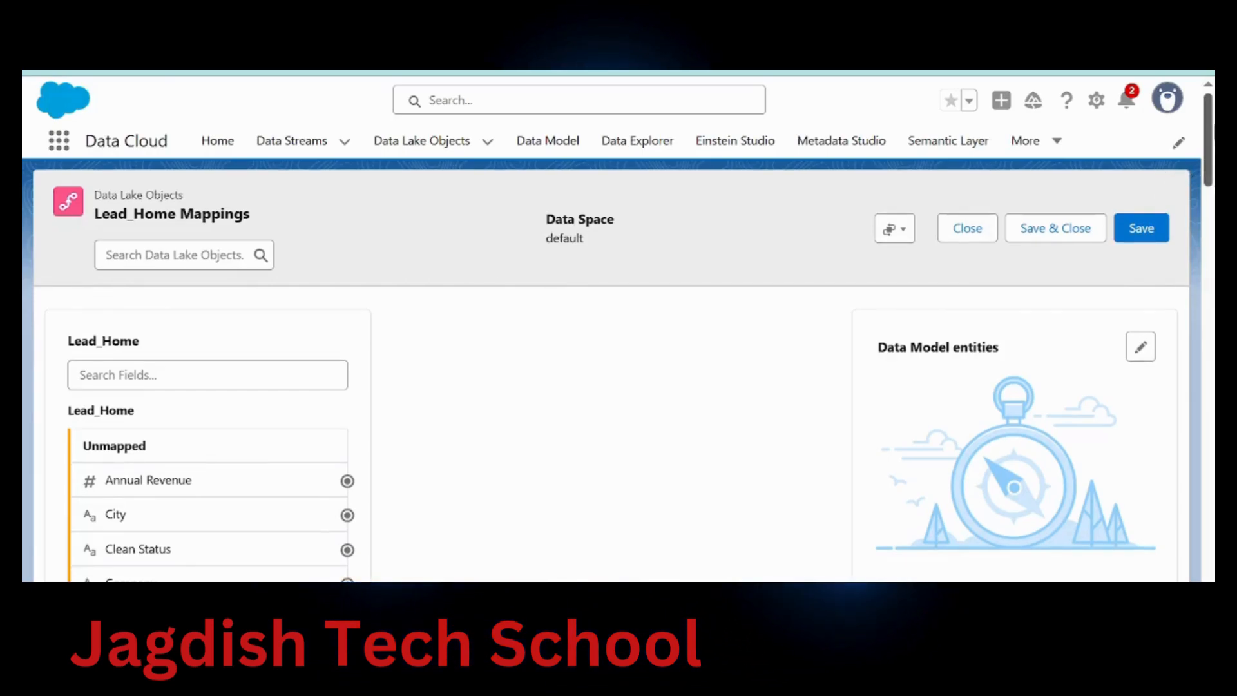
pyautogui.scroll(-5, 611, 376)
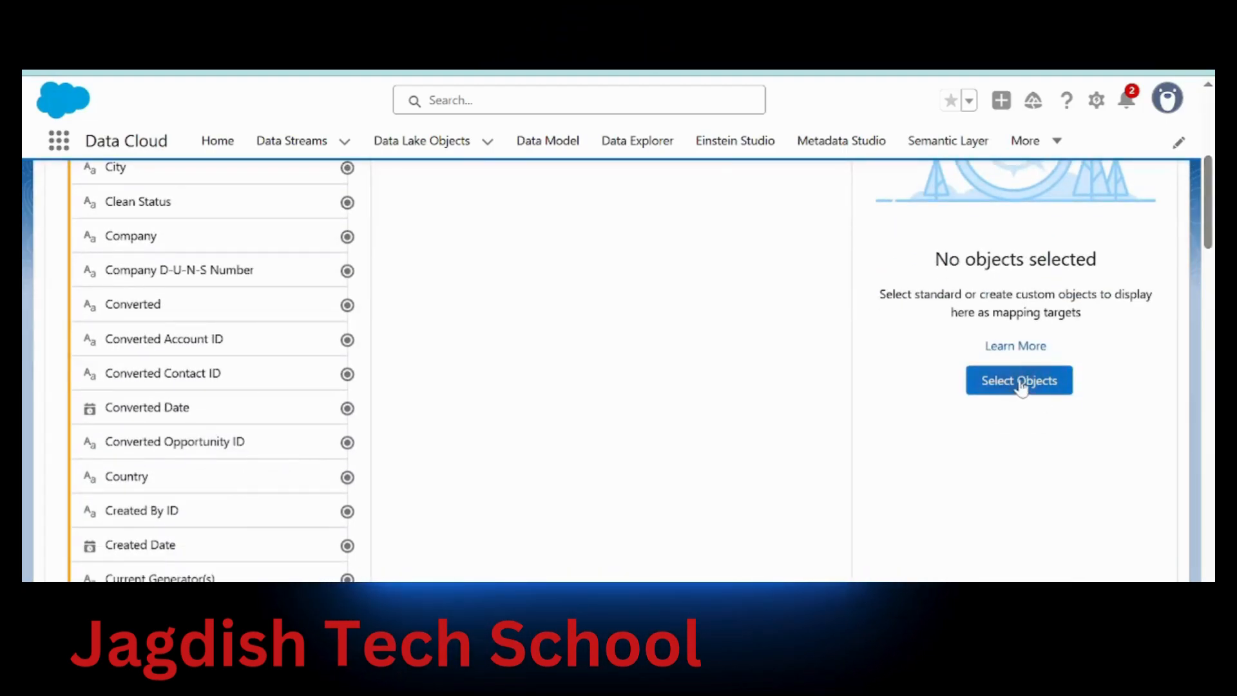
pyautogui.click(1020, 384)
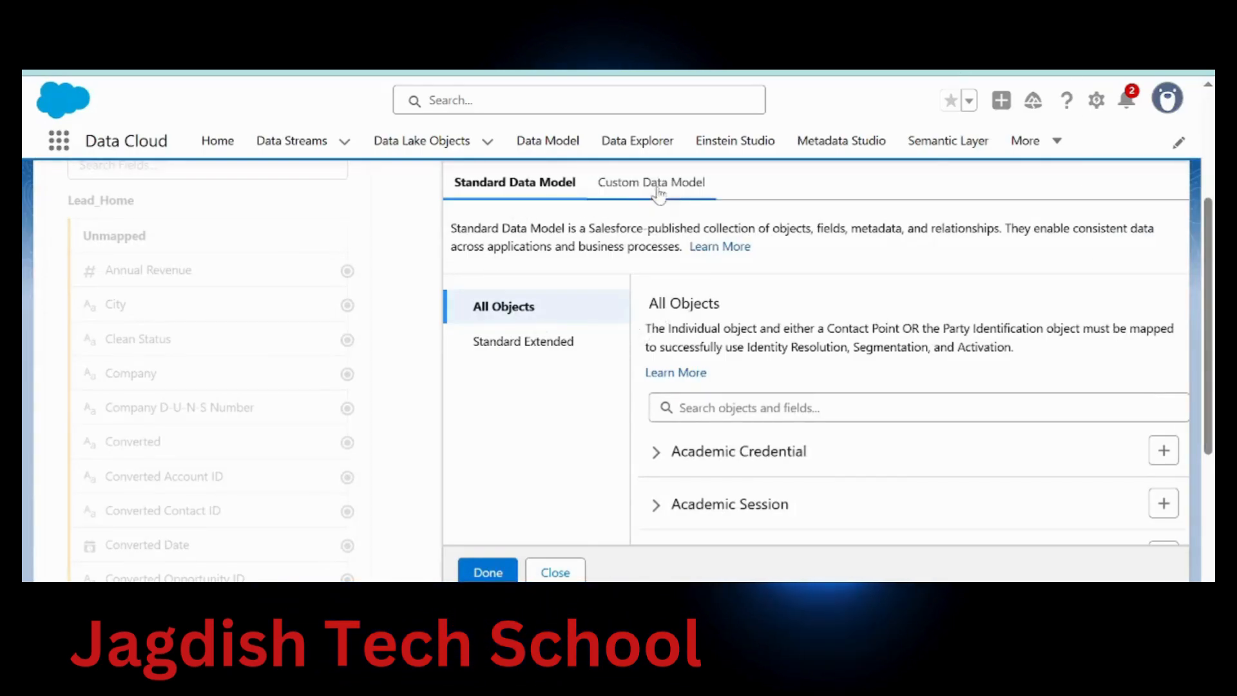
# Map Lead_Home to the custom Lead Data for Training object, auto-mapping 52 fields, and save
pyautogui.click(625, 197)
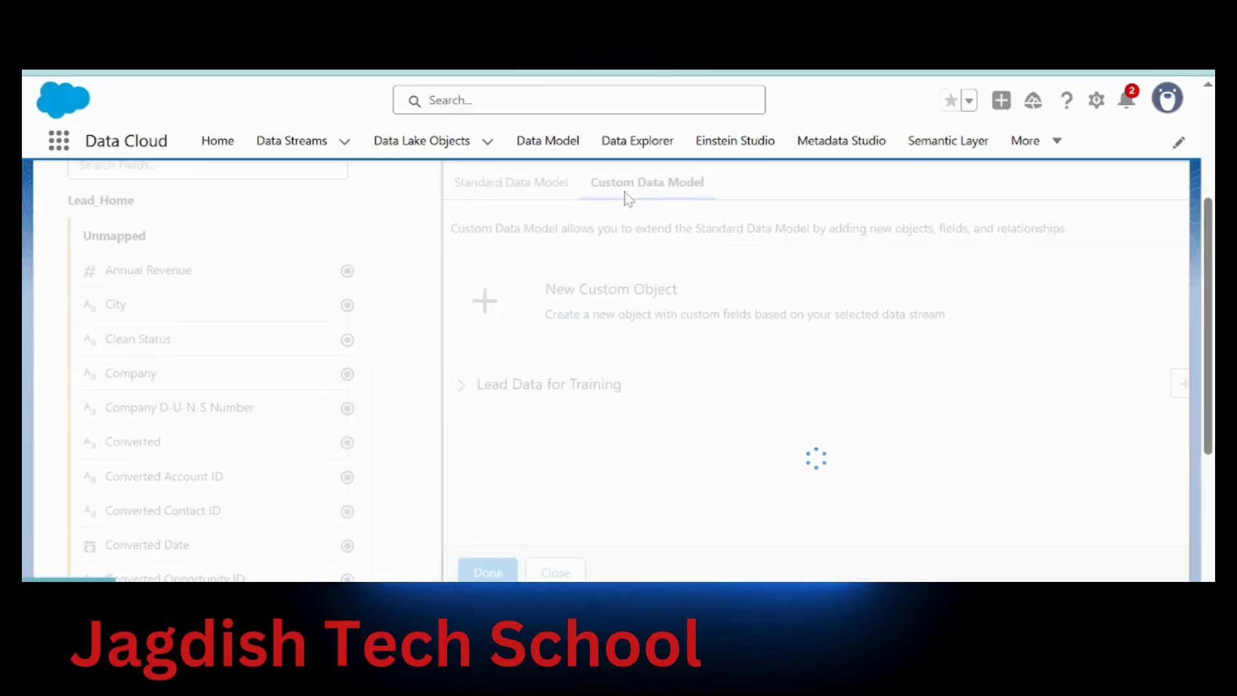
pyautogui.hotkey('ctrl', 'Tab')
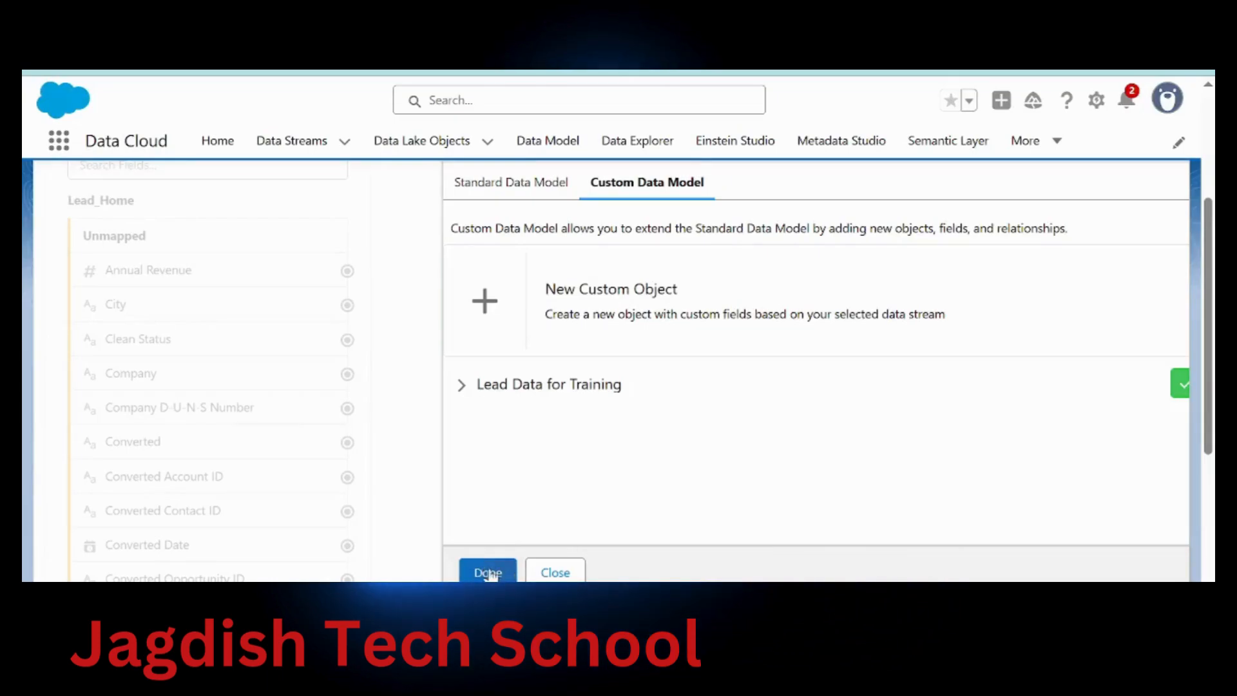
pyautogui.moveTo(1213, 340); pyautogui.dragTo(1207, 373)
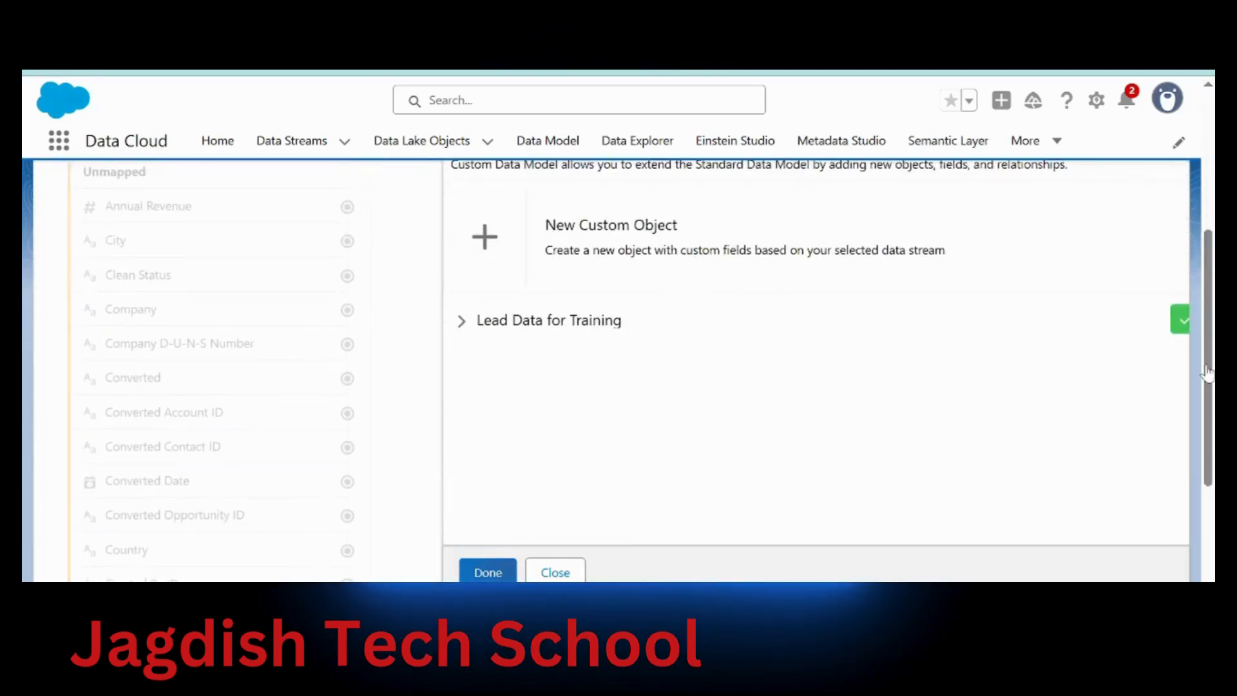
pyautogui.click(488, 572)
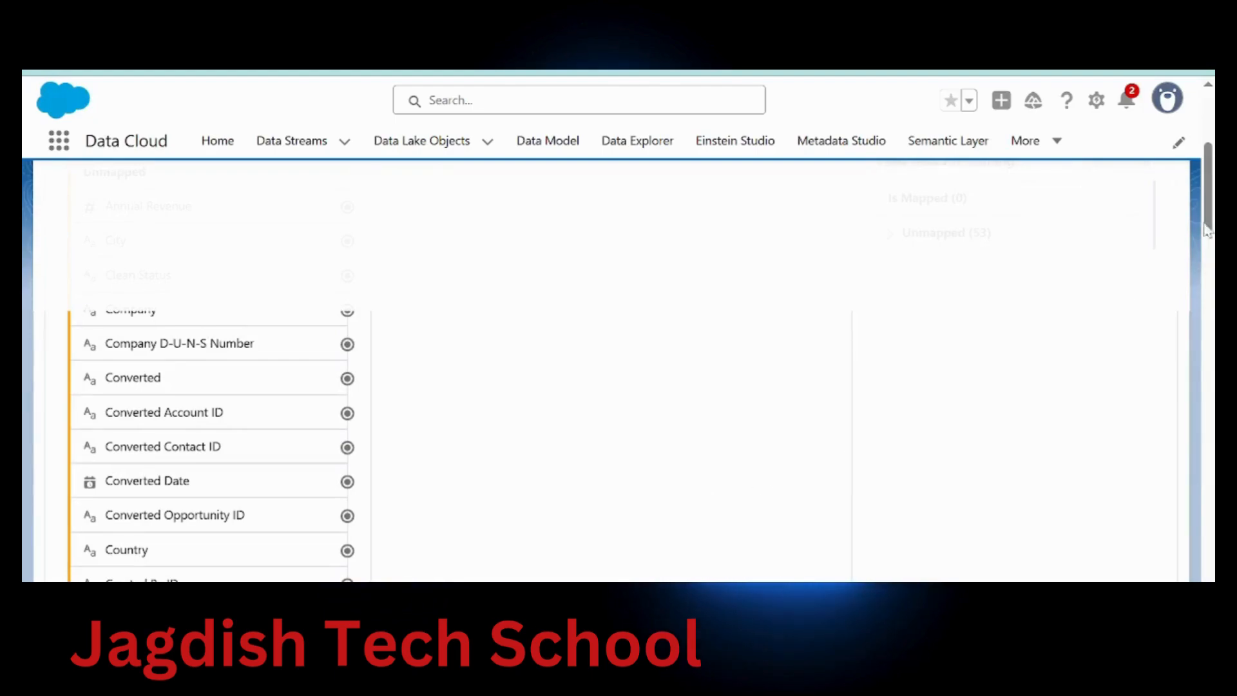
pyautogui.moveTo(1209, 227); pyautogui.dragTo(1206, 129)
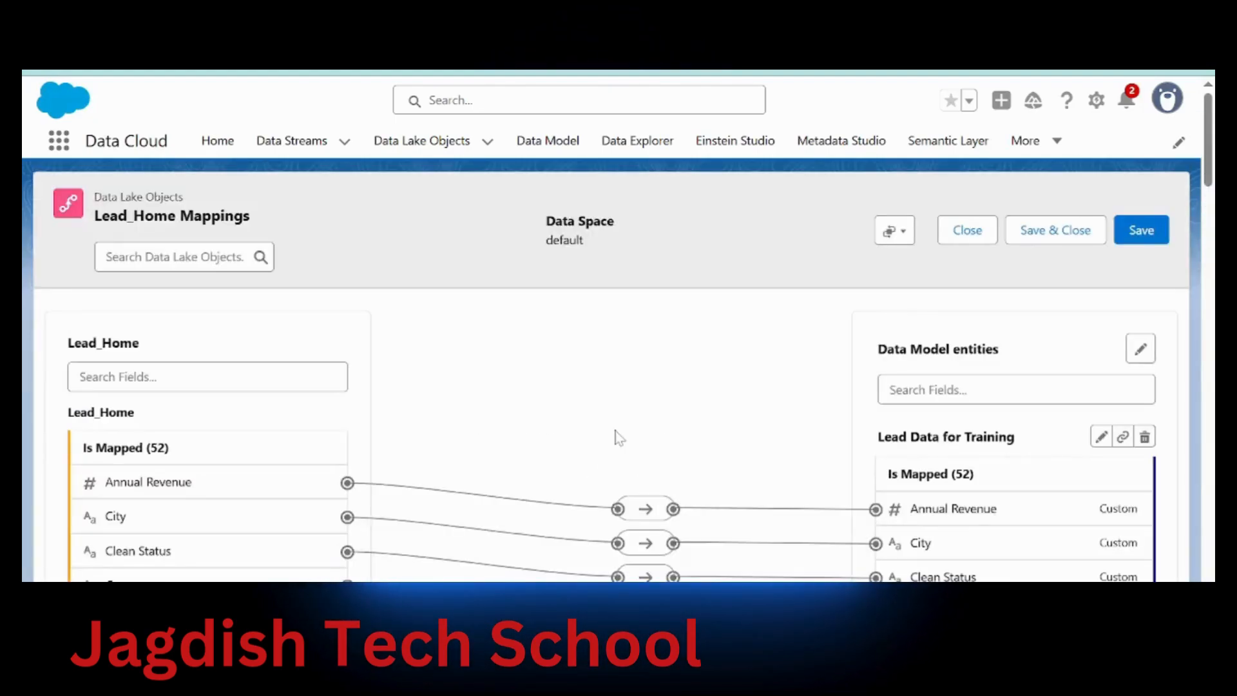
pyautogui.click(1044, 233)
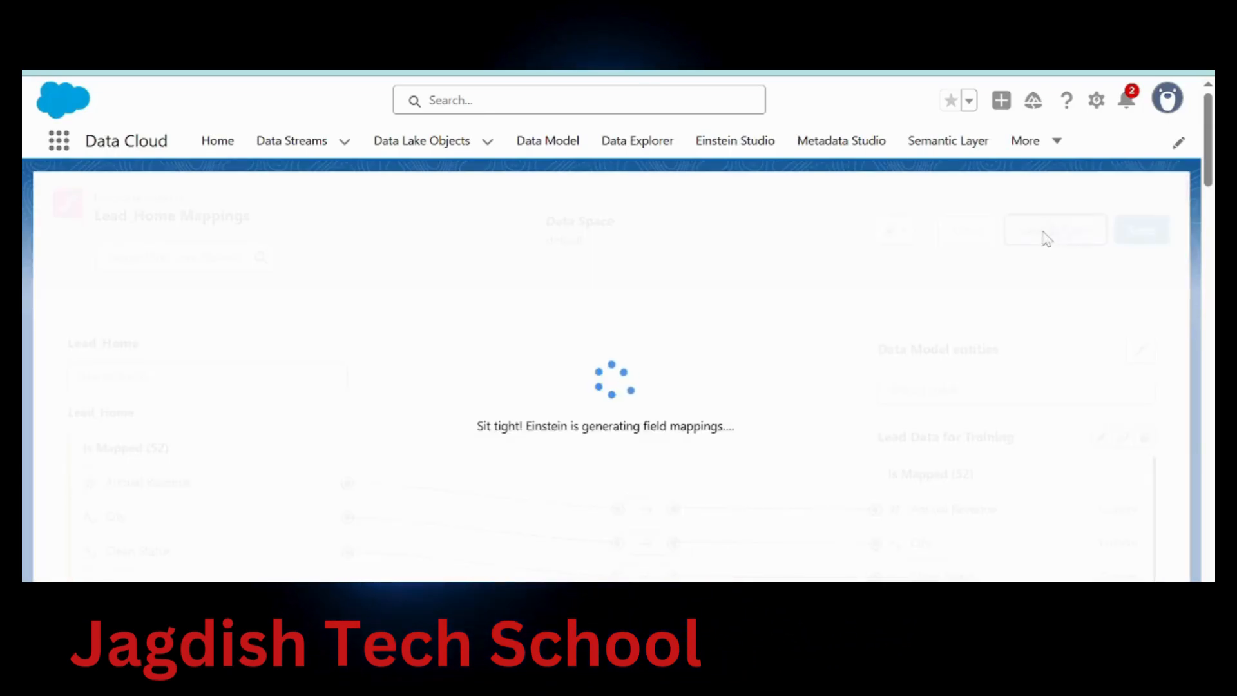
pyautogui.click(386, 71)
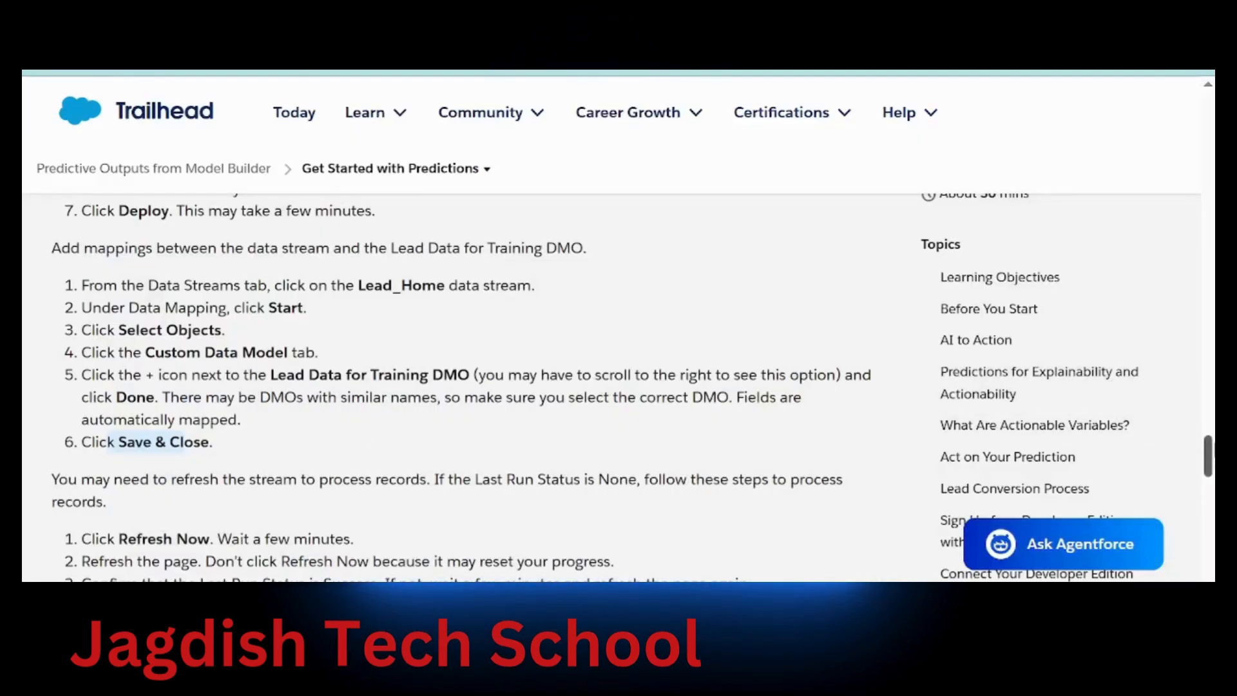
# Scroll the Trailhead unit down to the data stream refresh steps
pyautogui.scroll(-4, 1208, 457)
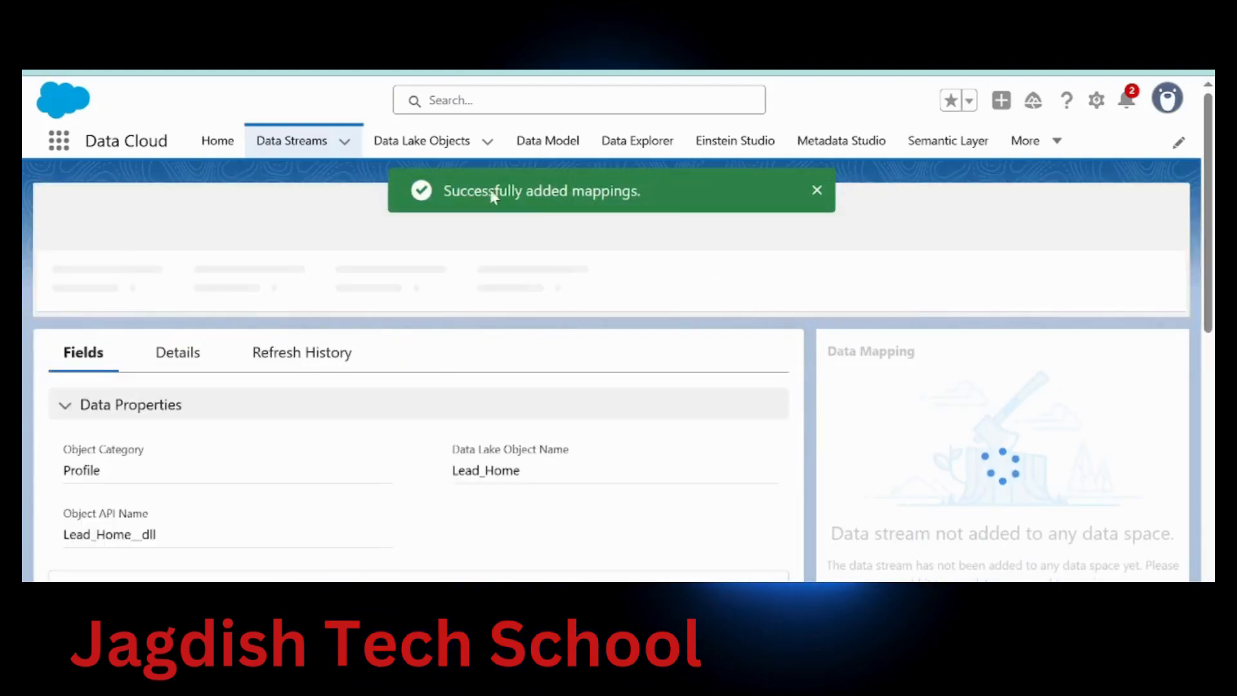
# Check the Lead_Home stream's Fields mapped count of 55/70
pyautogui.moveTo(467, 191); pyautogui.dragTo(630, 192)
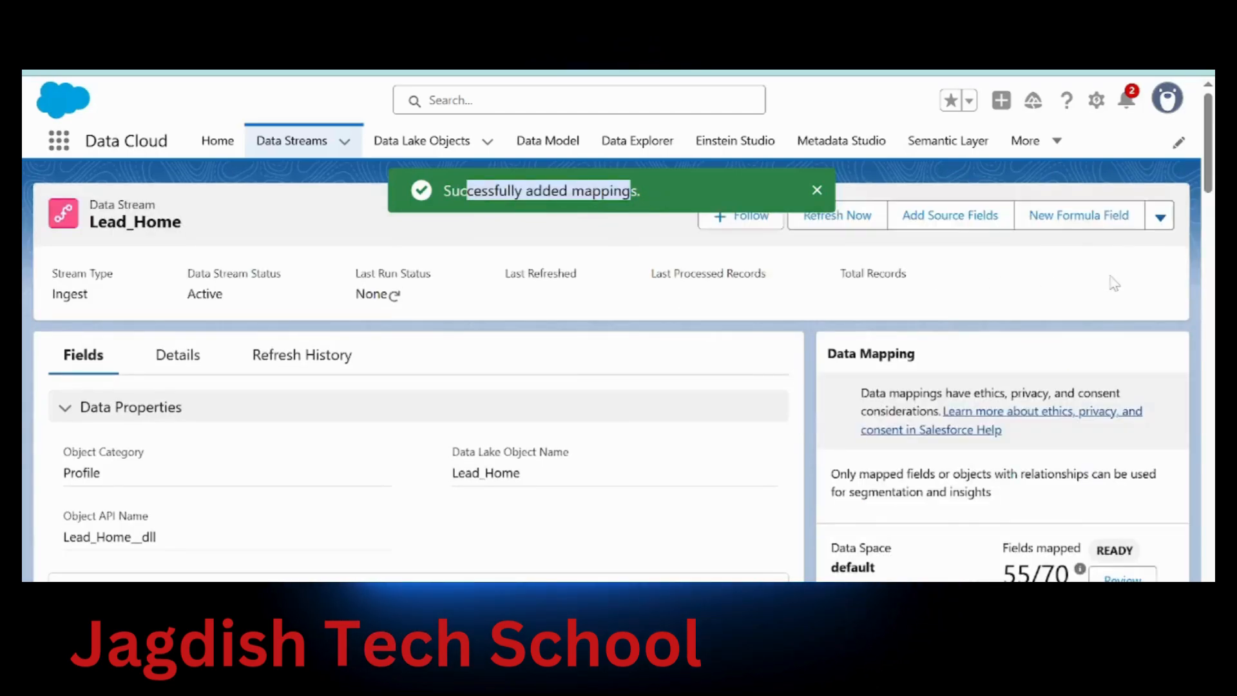
pyautogui.scroll(-3, 1113, 280)
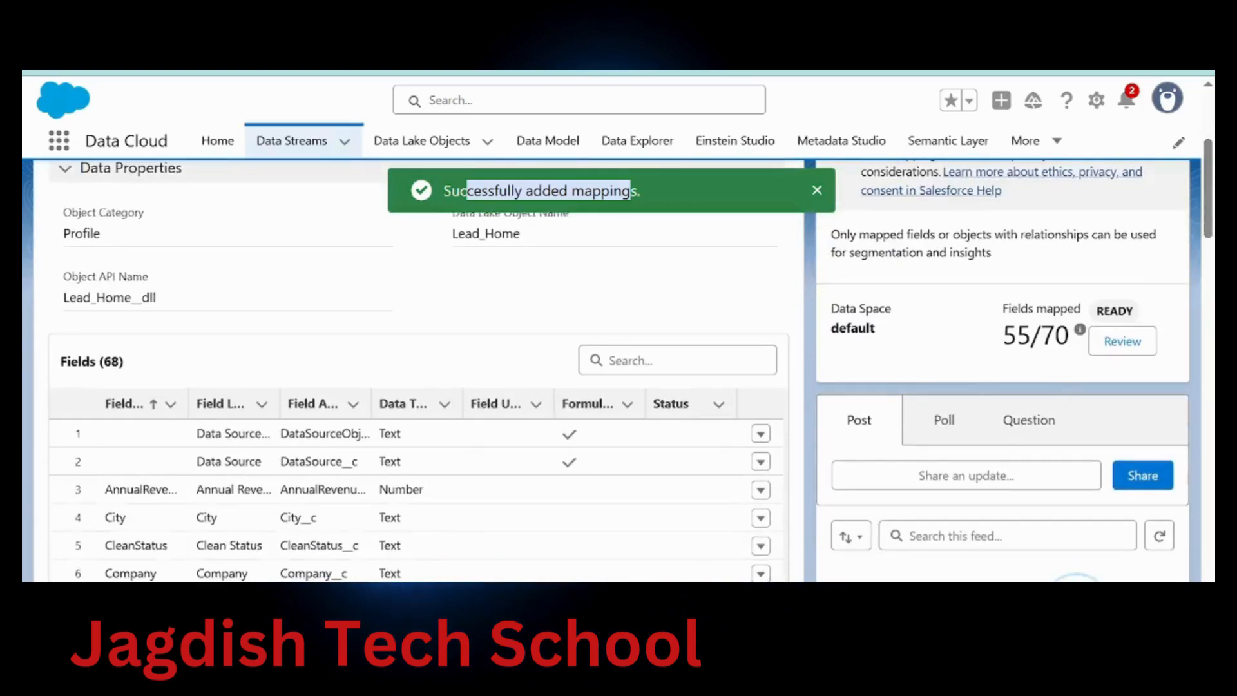
pyautogui.moveTo(1008, 310); pyautogui.dragTo(1089, 314)
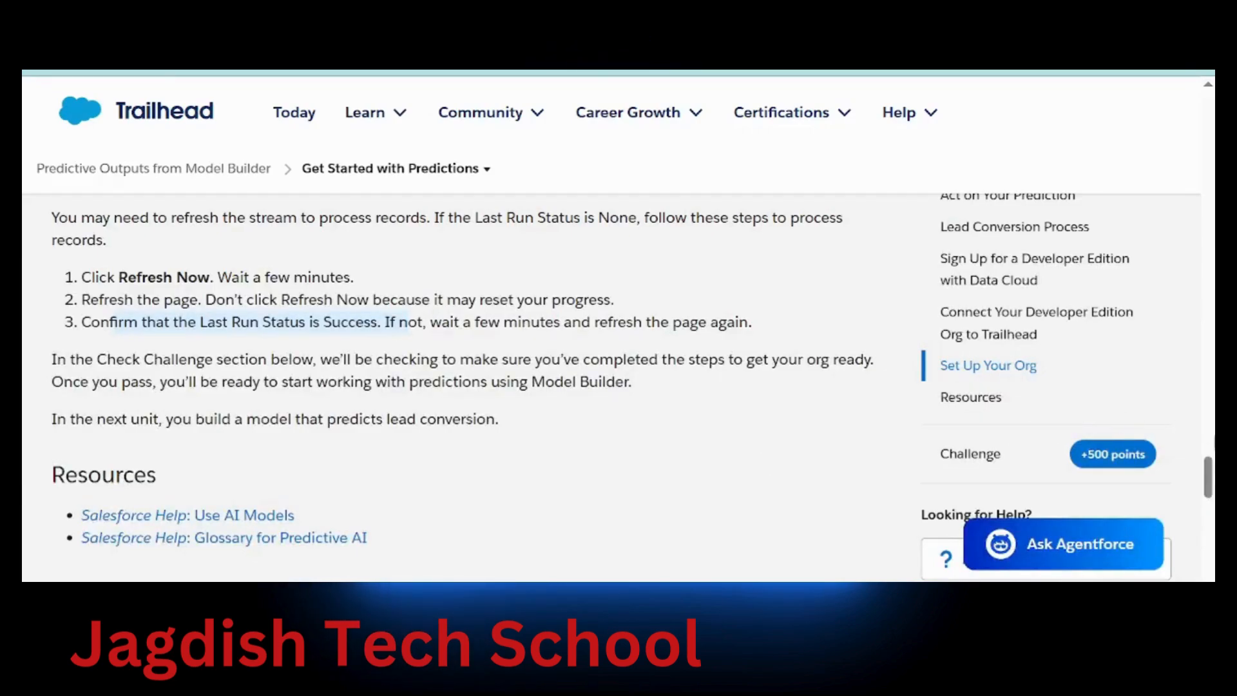
# Run the 500-point Hands-on Challenge check against the Predictive Models playground
pyautogui.scroll(-7, 541, 563)
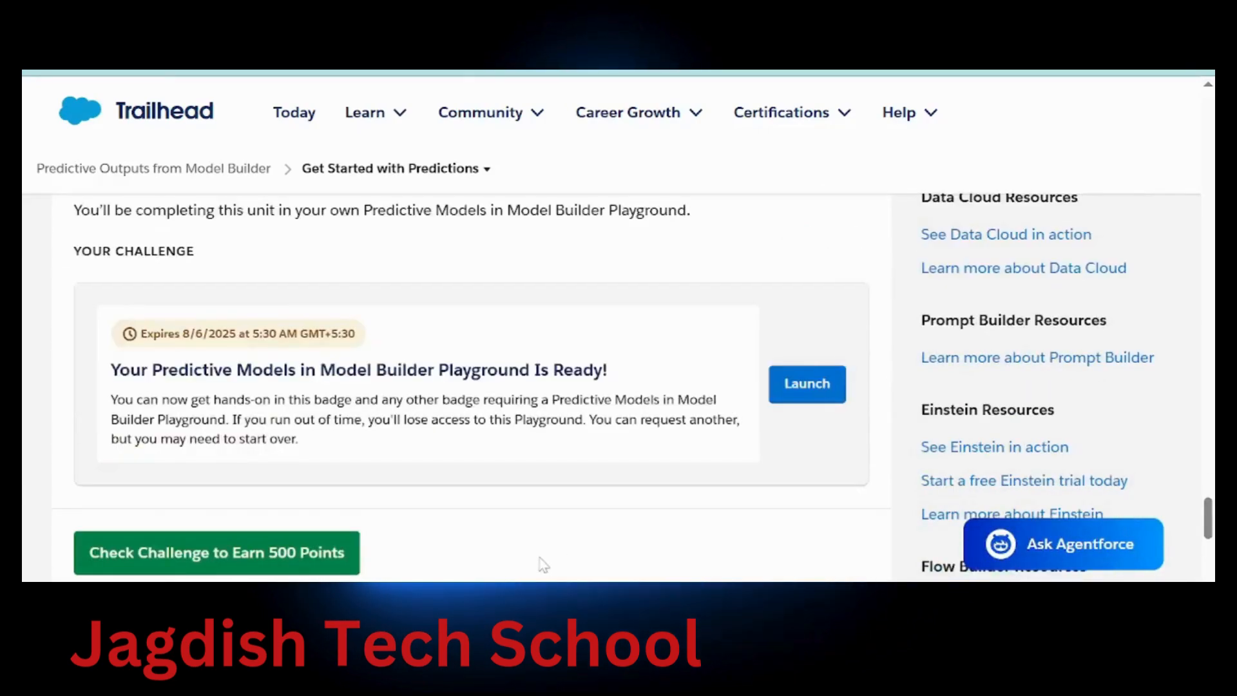
pyautogui.click(323, 555)
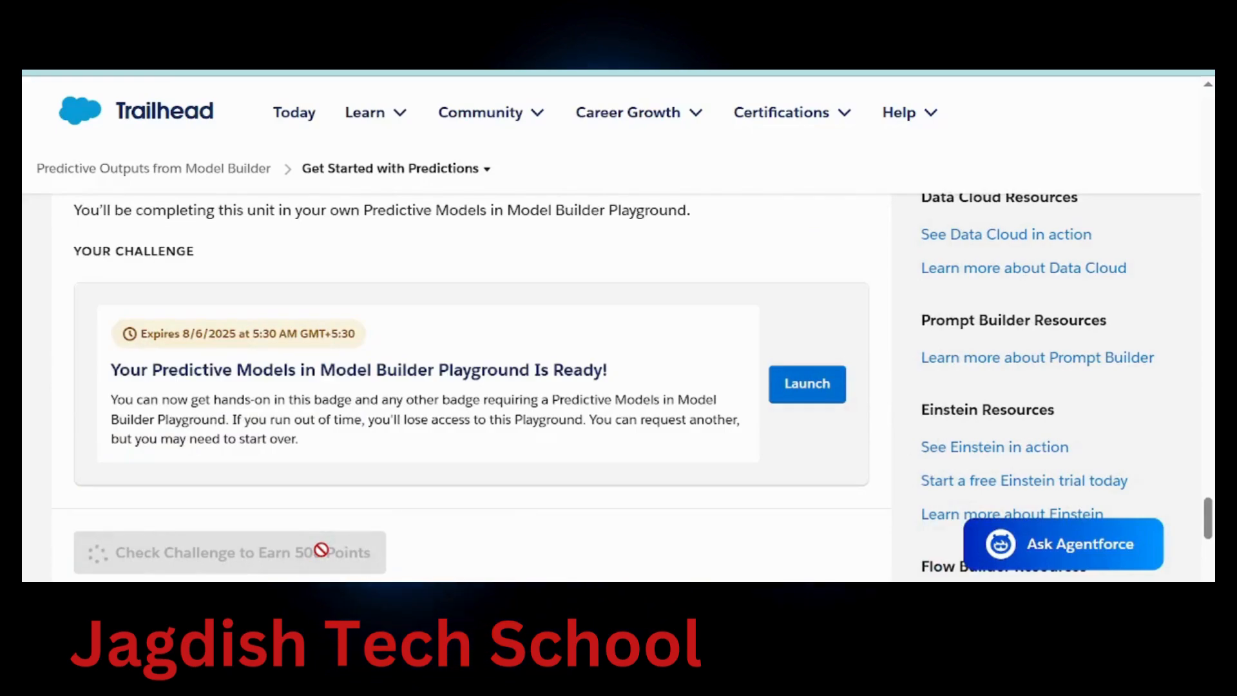